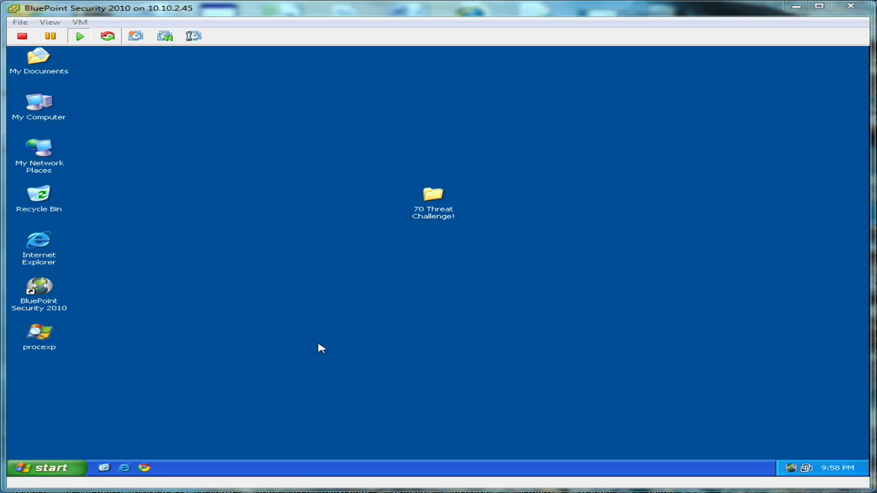
- Open the BluePoint Security 2010 status window to check the protection state and threat counters, and close it
click(317, 346)
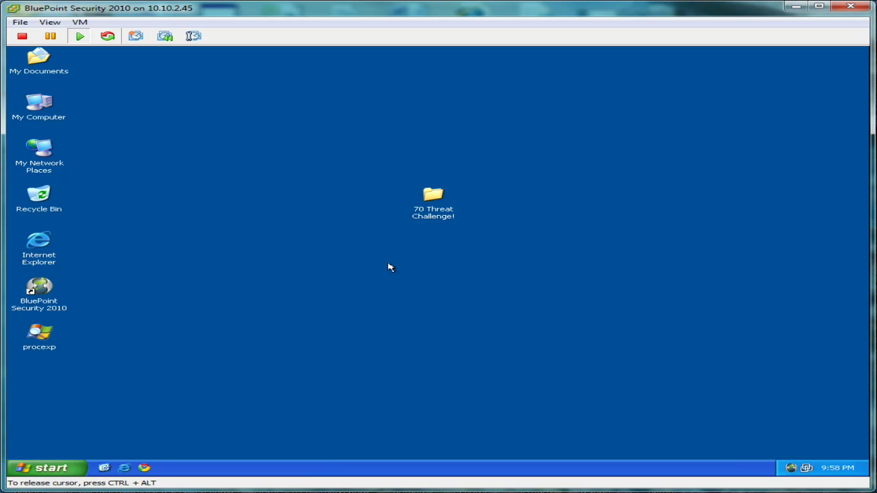
double_click(791, 468)
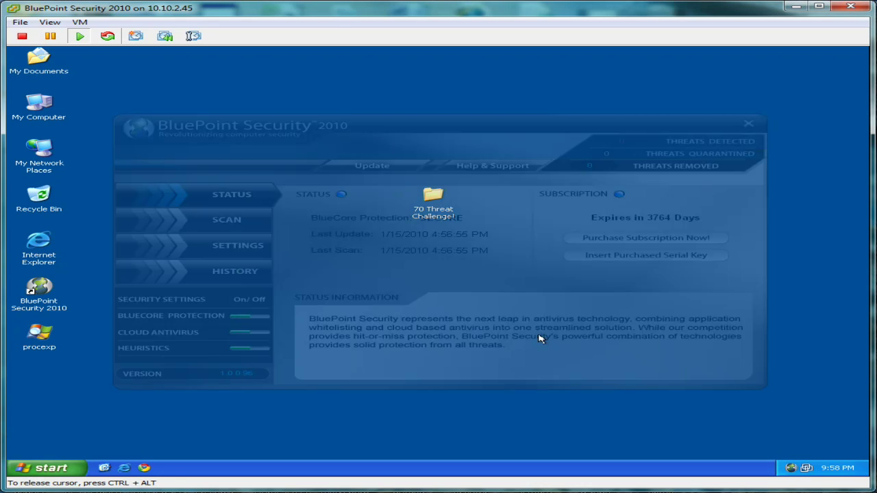
drag(447, 128, 466, 136)
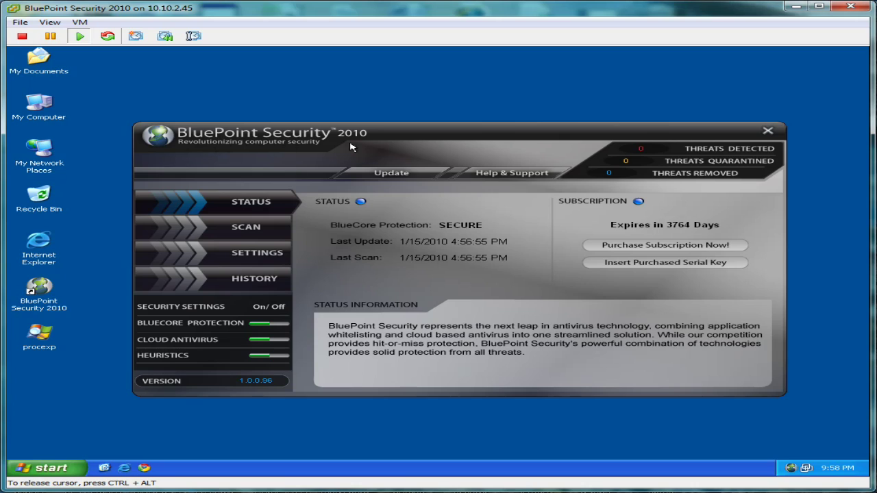
click(768, 132)
- Launch Process Explorer and place its window along the side of the desktop to watch the running processes
click(40, 334)
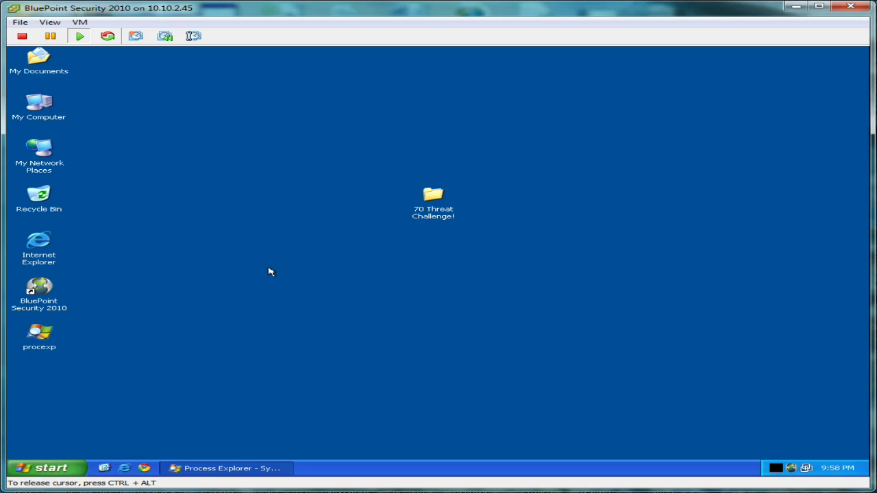
click(266, 469)
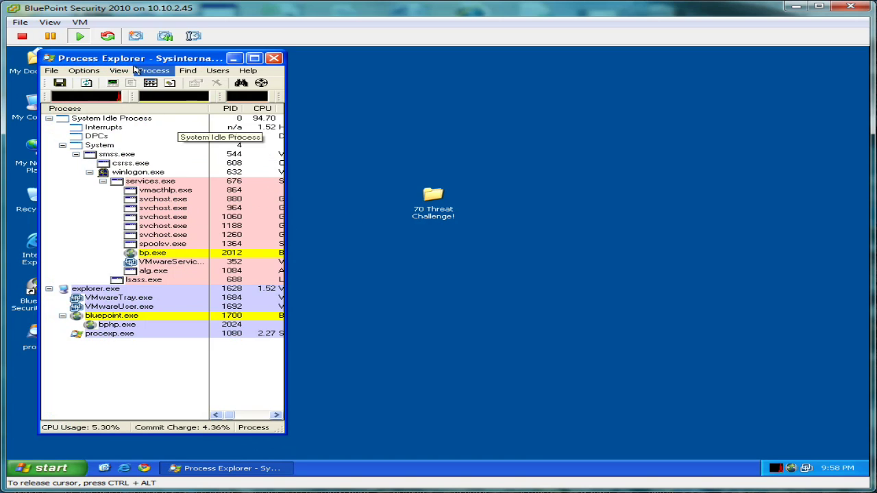
drag(135, 58, 120, 57)
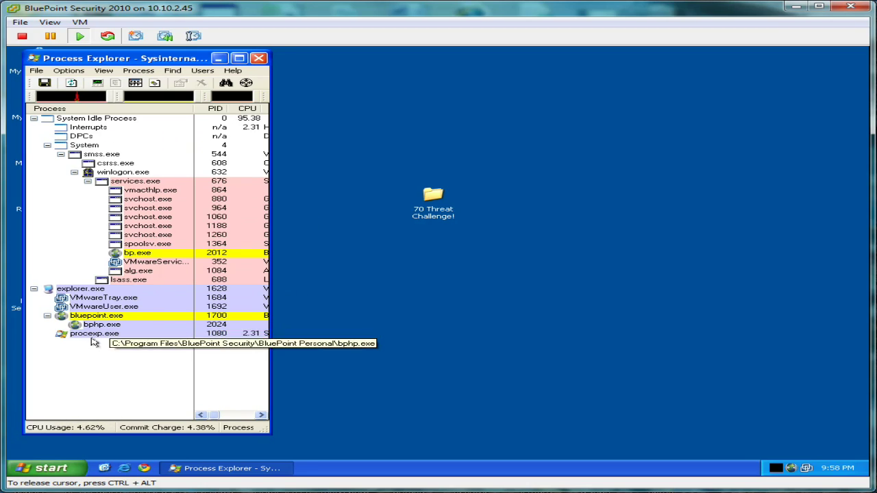
- Open the 70 Threat Challenge! folder beside Process Explorer and look through its whole file list
click(430, 209)
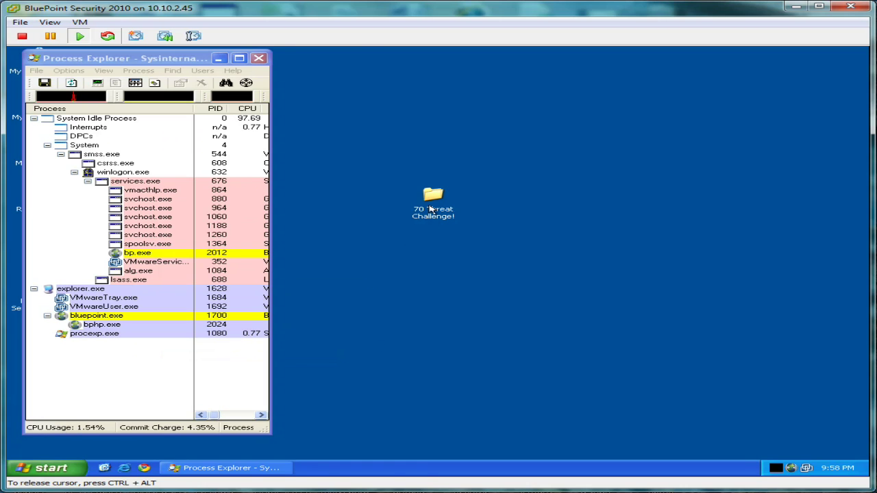
double_click(431, 209)
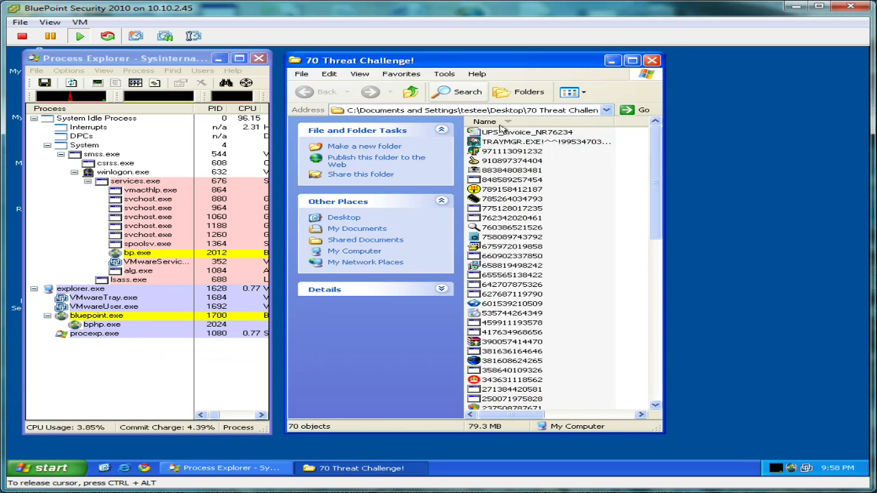
drag(557, 61, 552, 61)
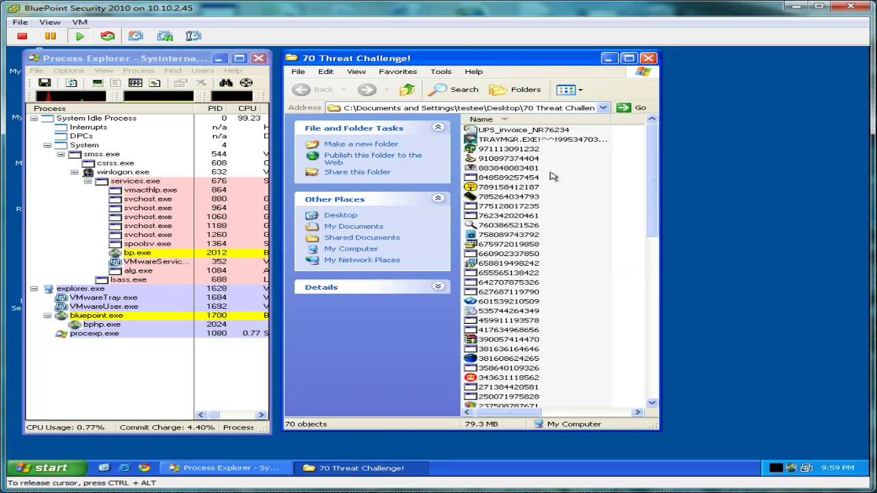
scroll(566, 184, down, 12)
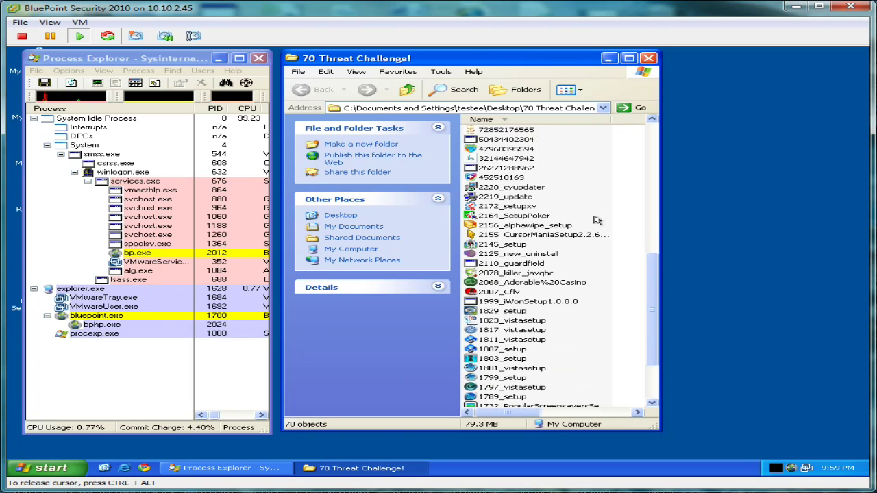
scroll(595, 267, down, 3)
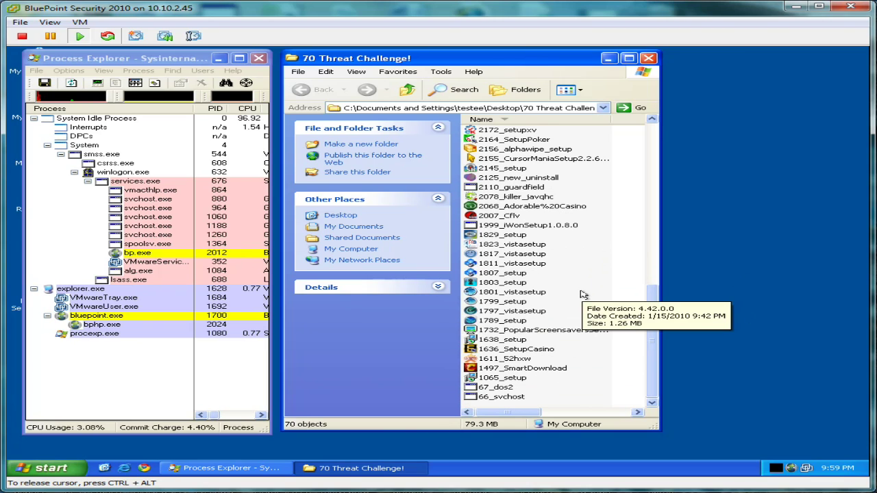
scroll(584, 296, up, 6)
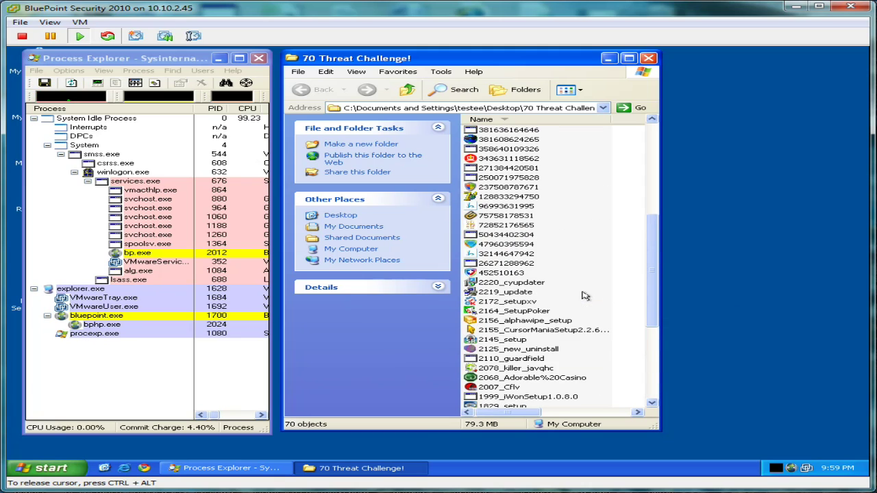
scroll(611, 309, up, 8)
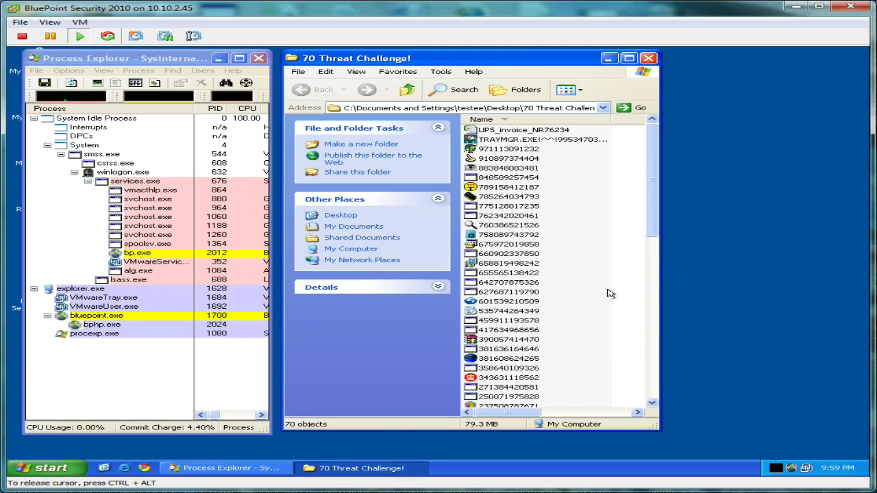
click(503, 131)
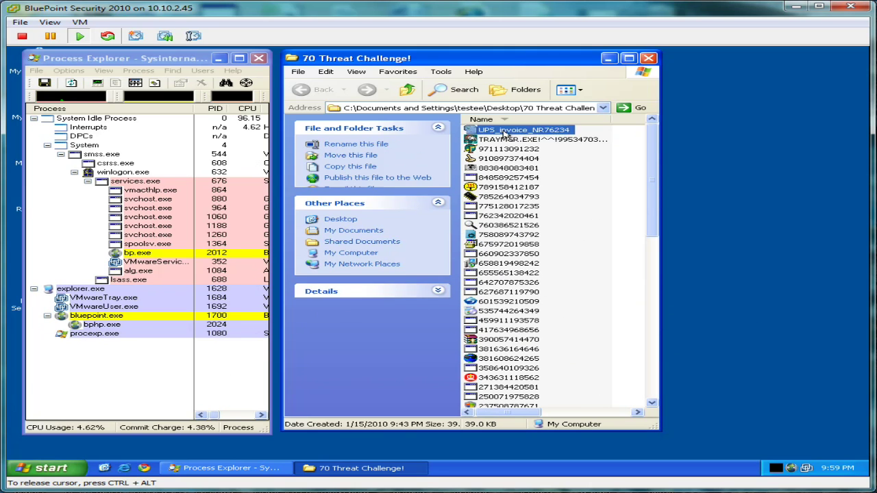
click(504, 140)
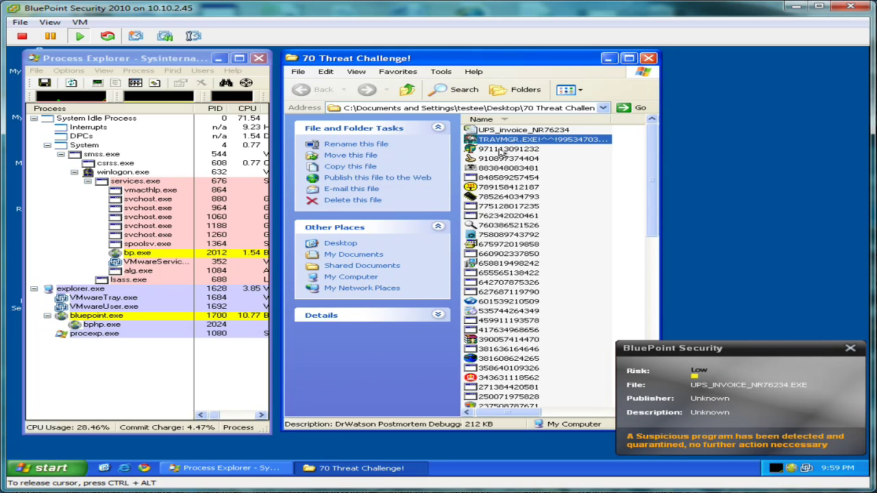
click(502, 149)
click(503, 158)
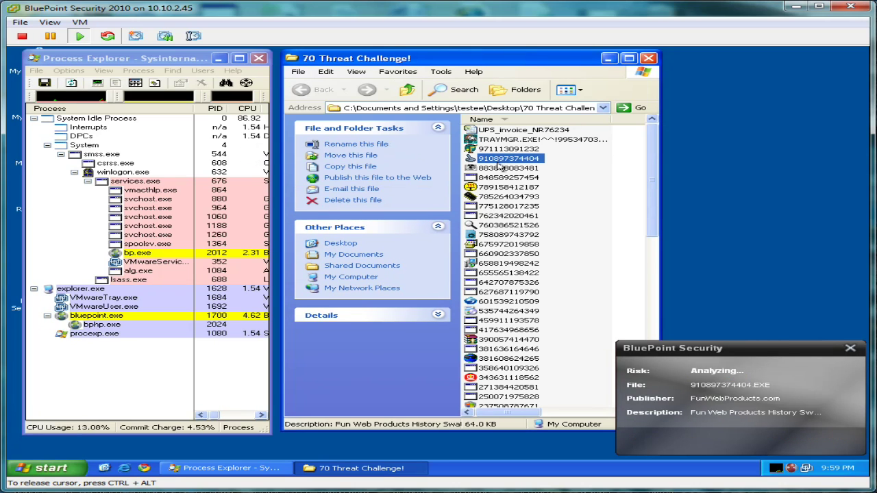
click(504, 168)
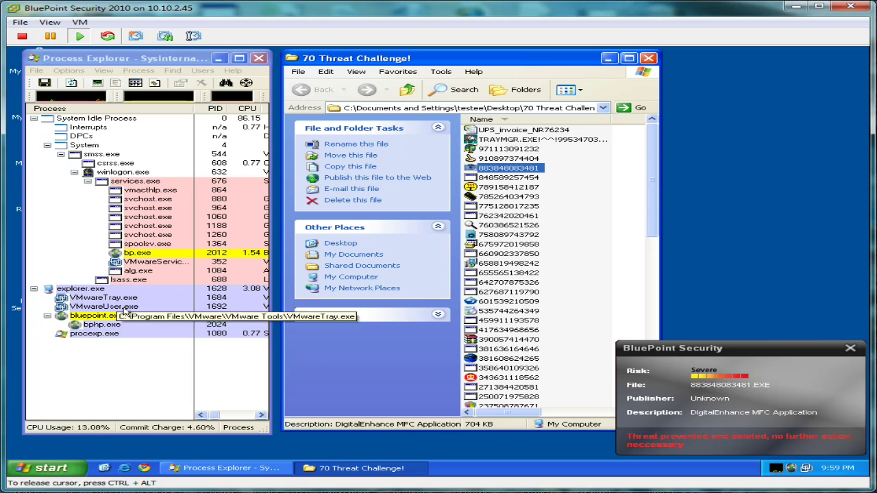
click(515, 132)
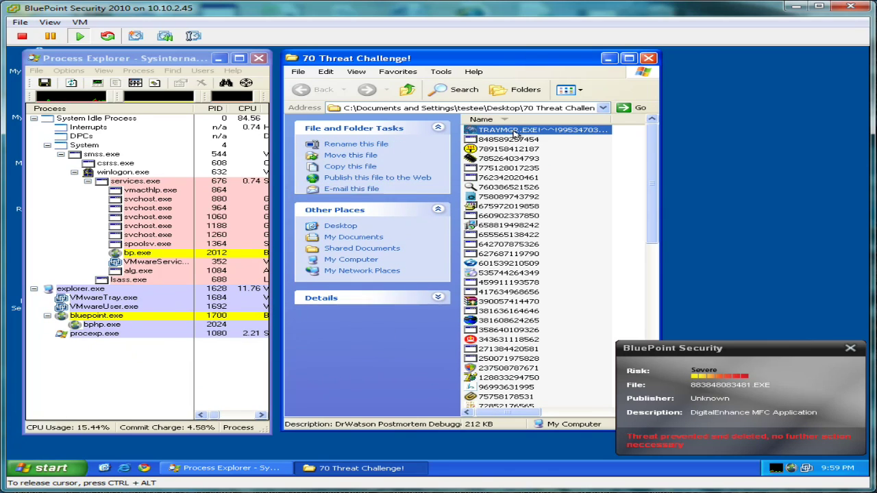
click(504, 150)
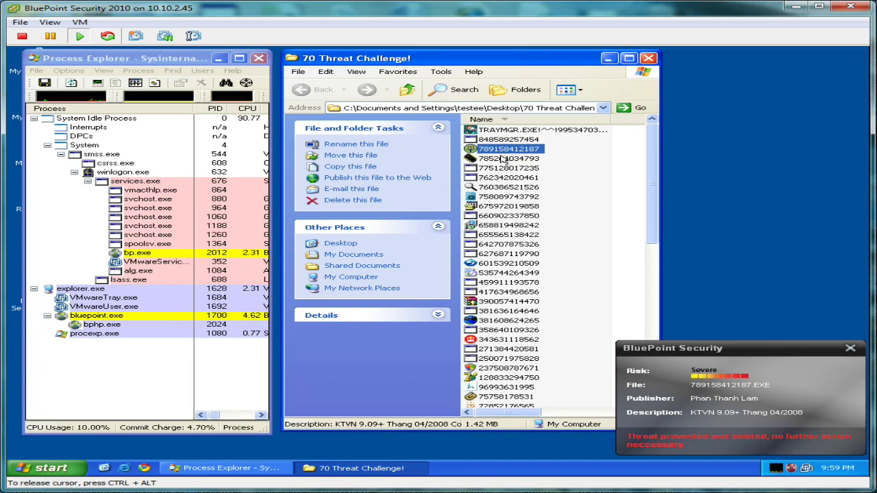
click(504, 158)
click(504, 168)
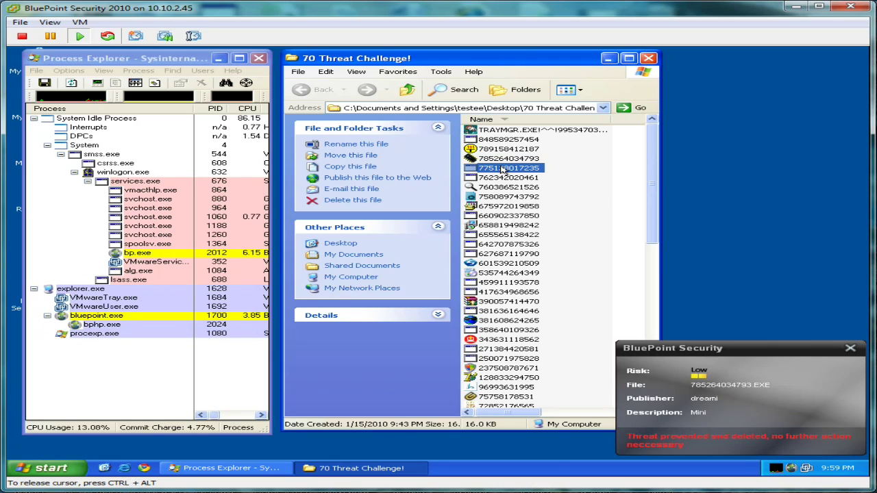
click(518, 179)
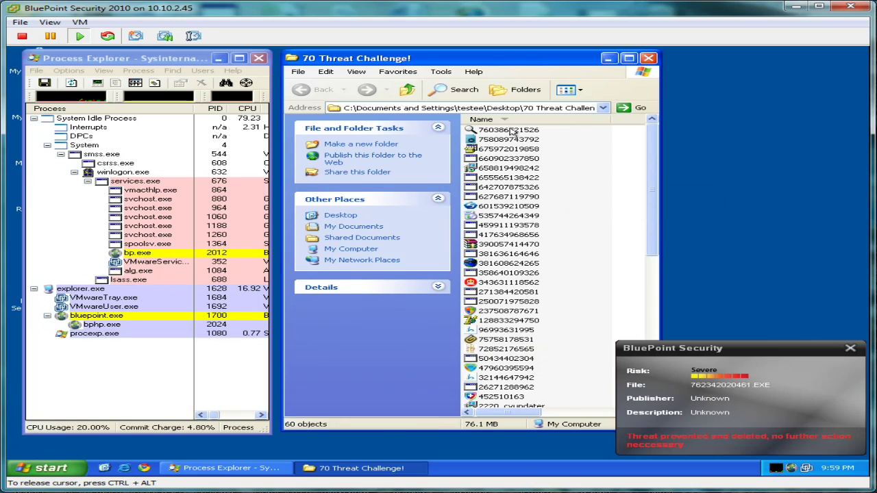
click(511, 130)
click(519, 140)
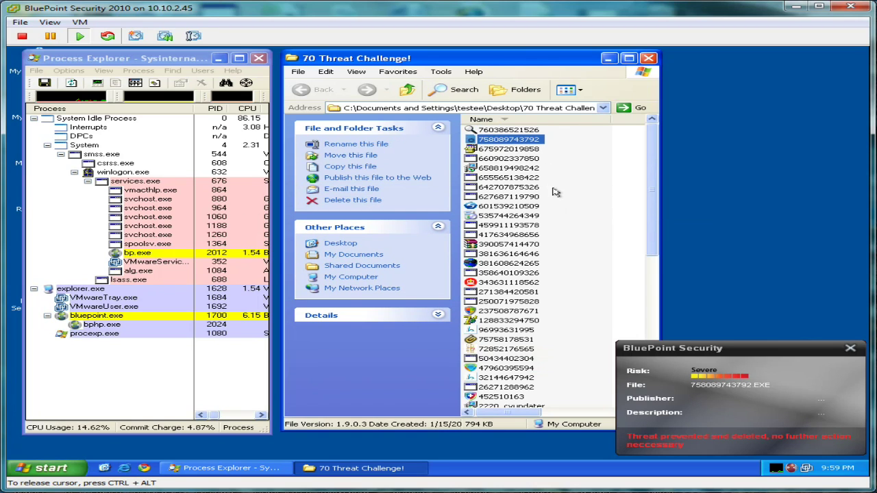
click(513, 150)
click(516, 159)
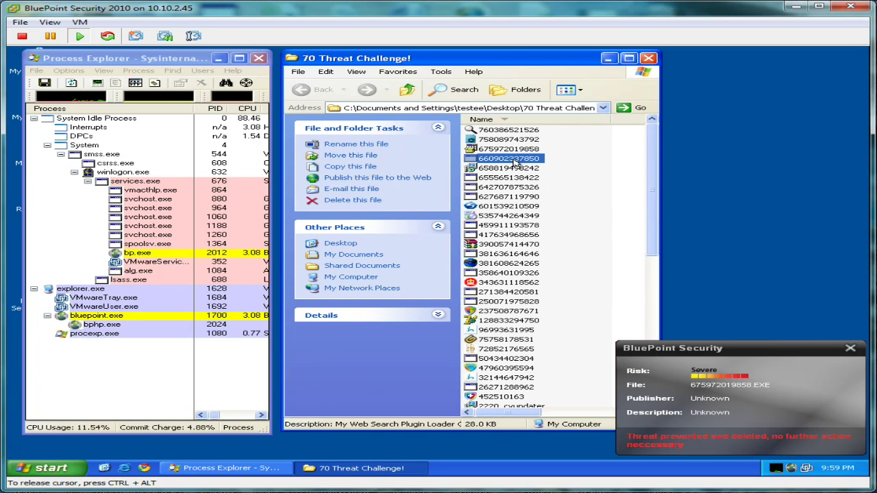
click(519, 169)
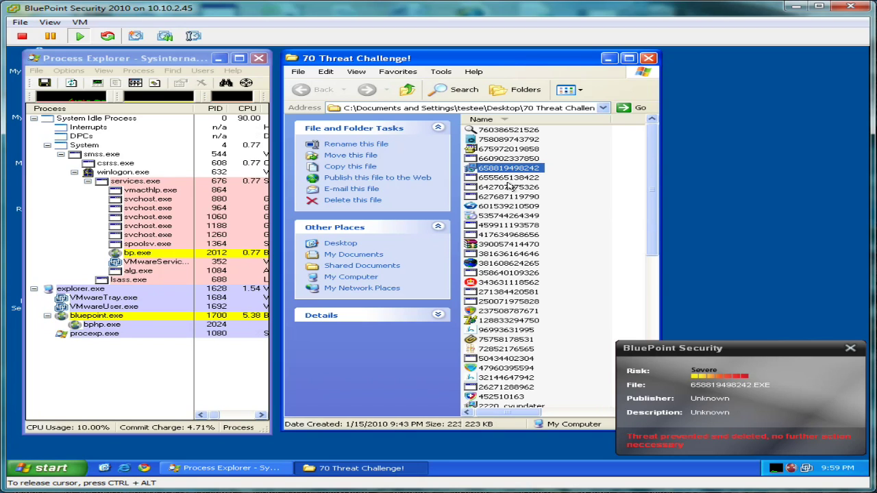
click(509, 185)
click(528, 178)
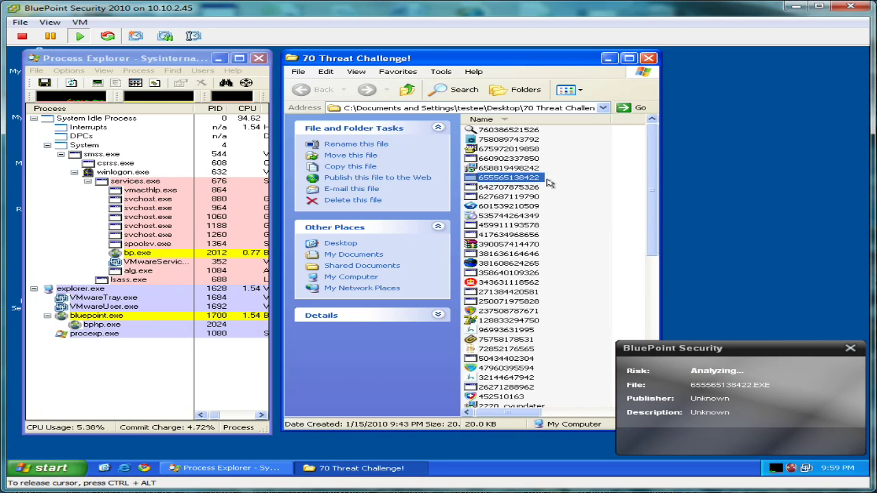
click(503, 206)
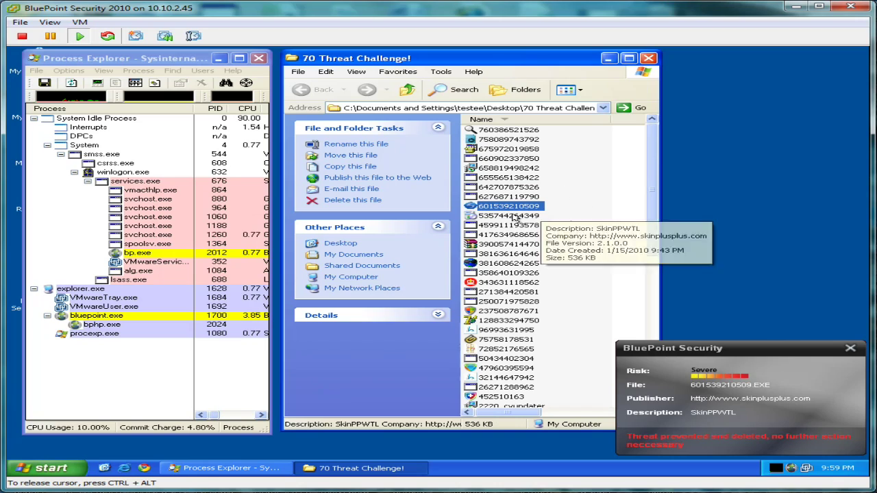
click(546, 217)
click(538, 226)
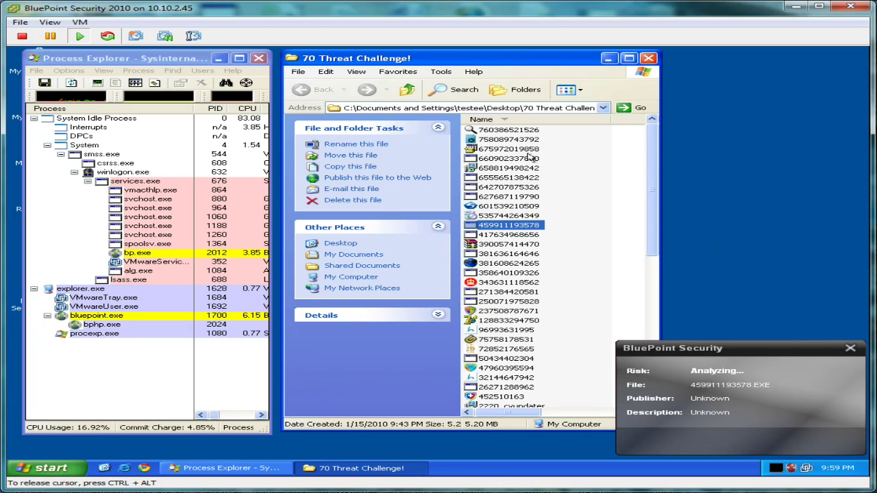
click(528, 130)
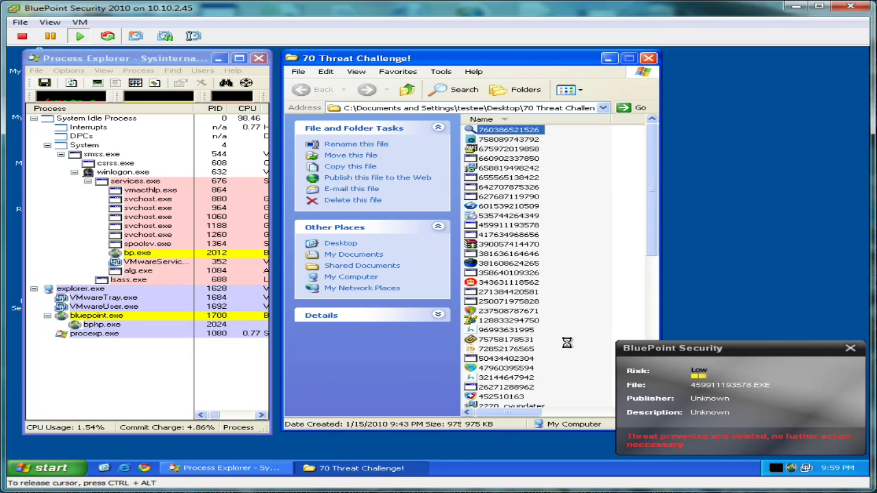
- Dismiss the BluePoint Security alert and return to the 70 Threat Challenge! folder
click(851, 349)
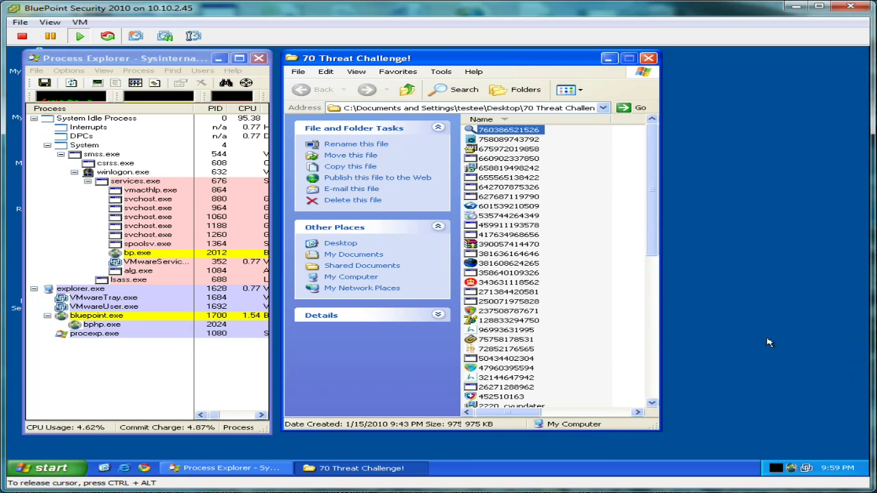
click(171, 367)
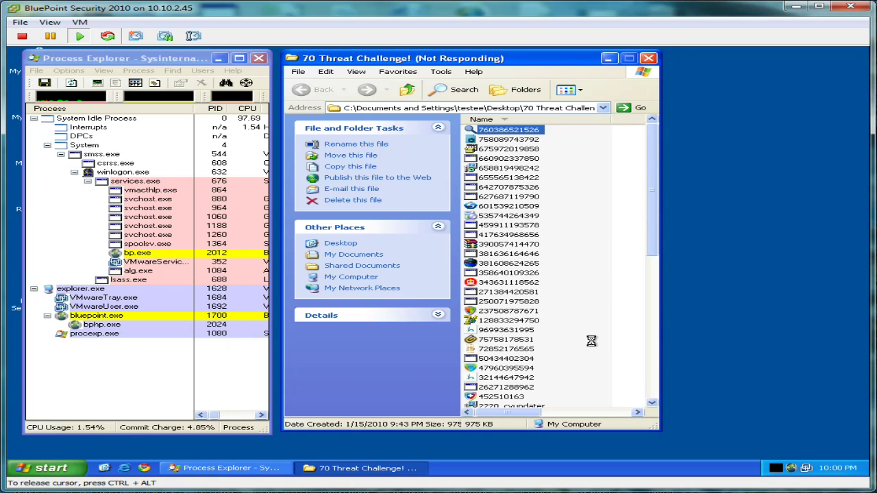
click(441, 292)
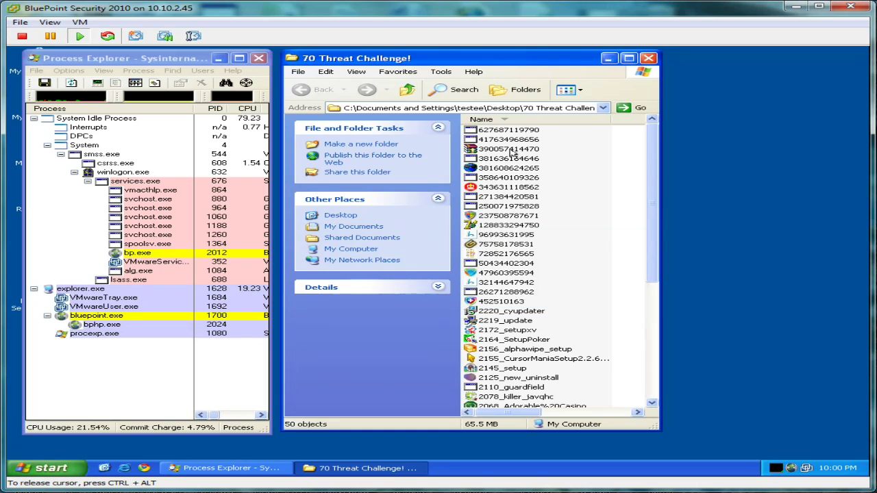
double_click(512, 149)
double_click(509, 158)
double_click(510, 139)
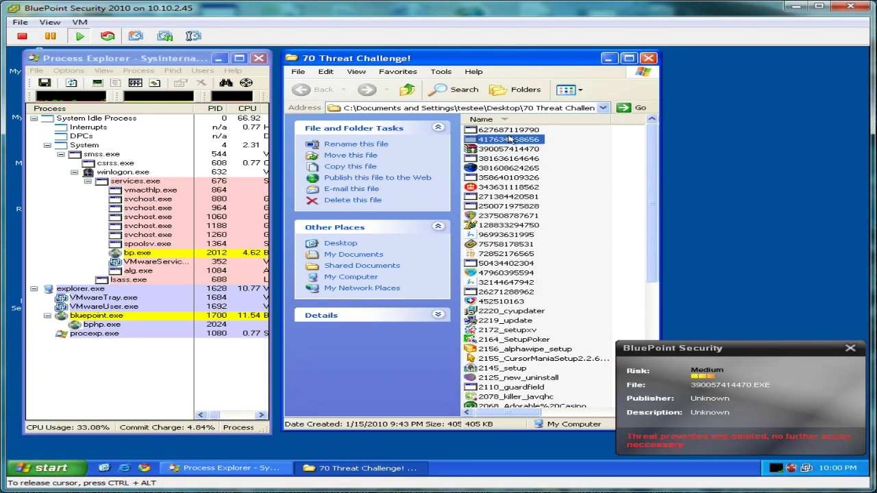
double_click(511, 130)
double_click(508, 170)
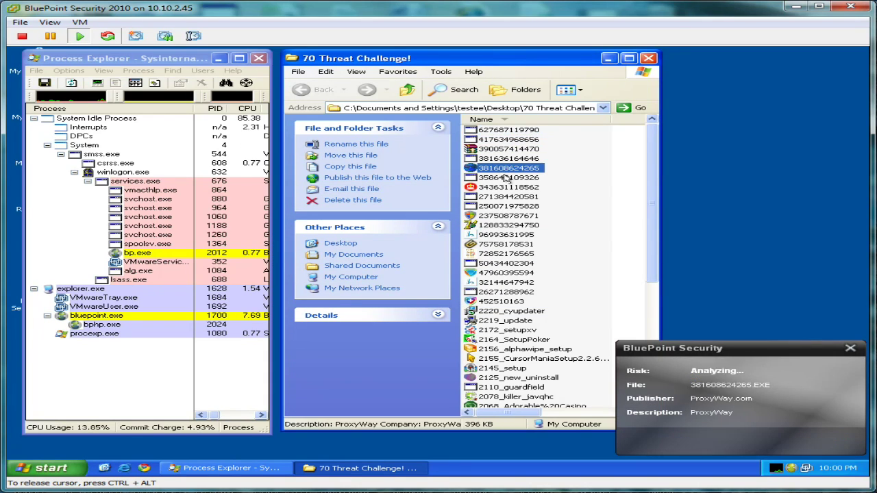
double_click(506, 178)
double_click(508, 188)
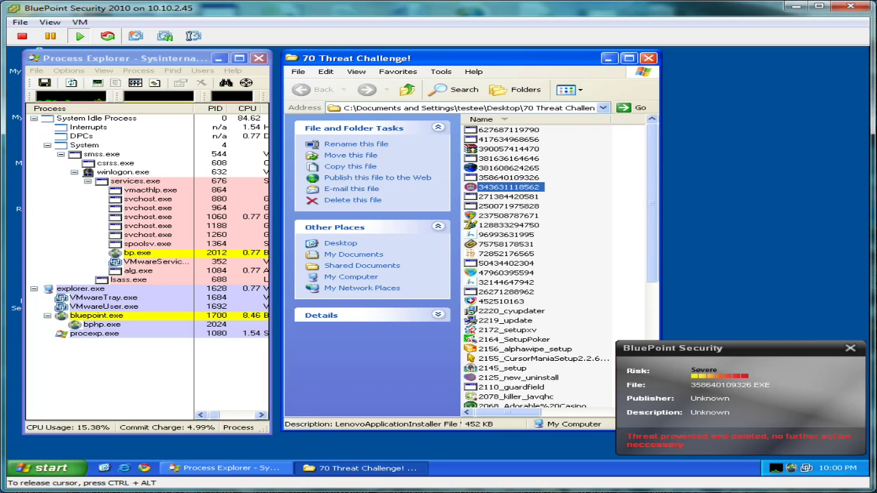
double_click(506, 195)
double_click(506, 187)
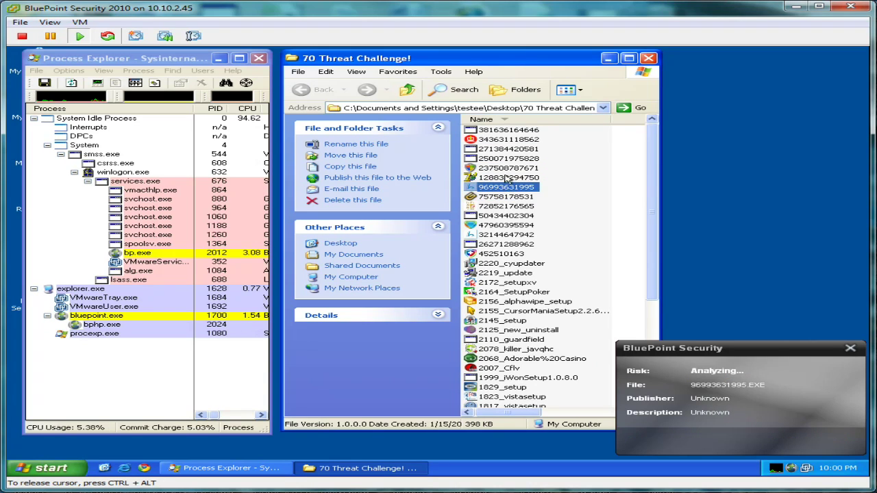
double_click(507, 177)
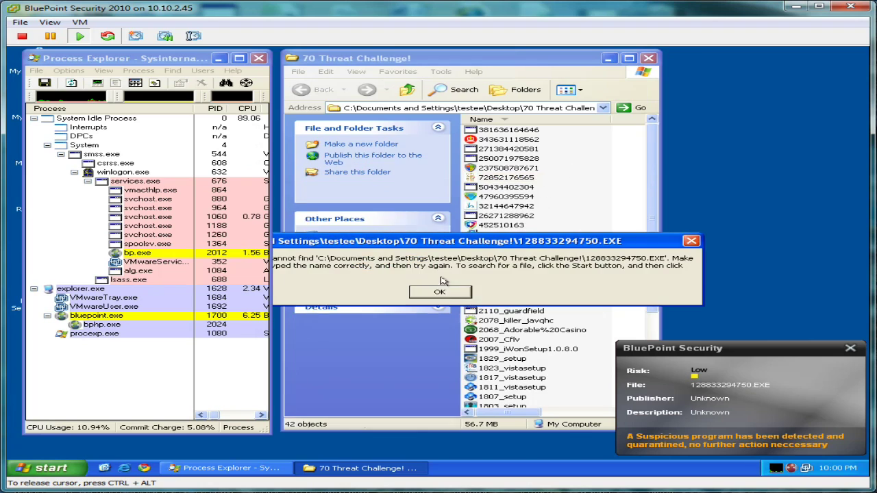
click(446, 291)
double_click(498, 198)
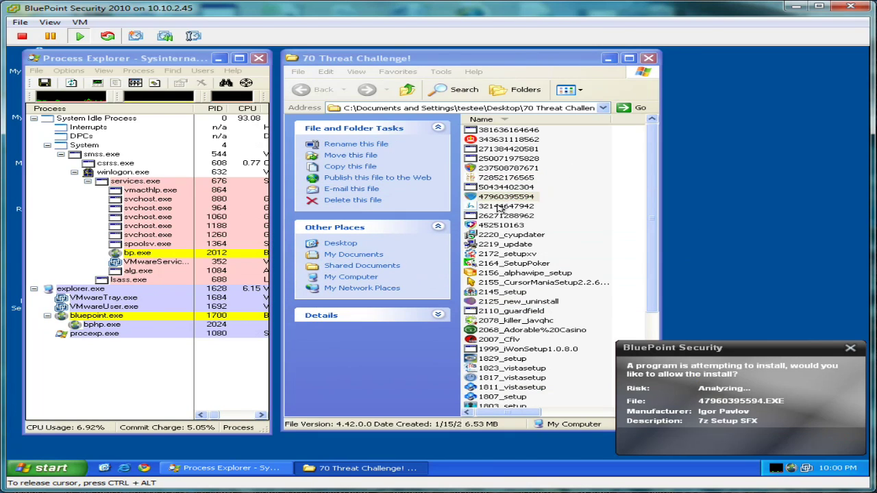
double_click(499, 206)
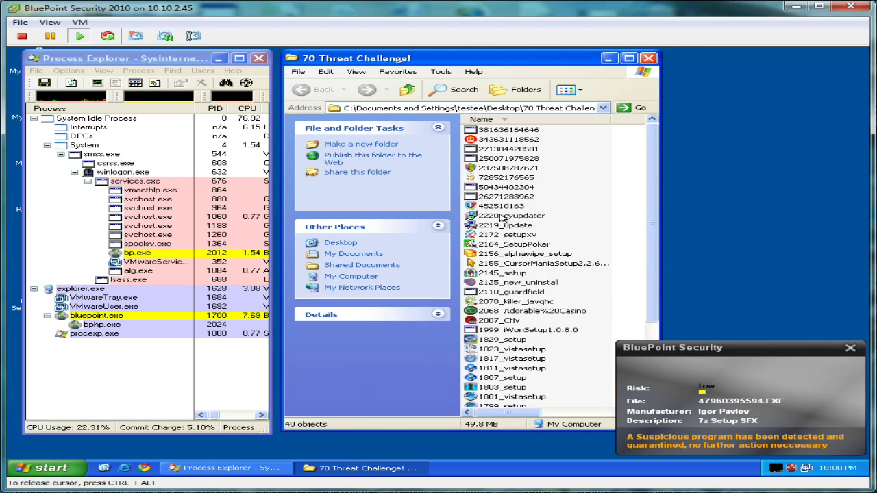
double_click(500, 206)
click(505, 197)
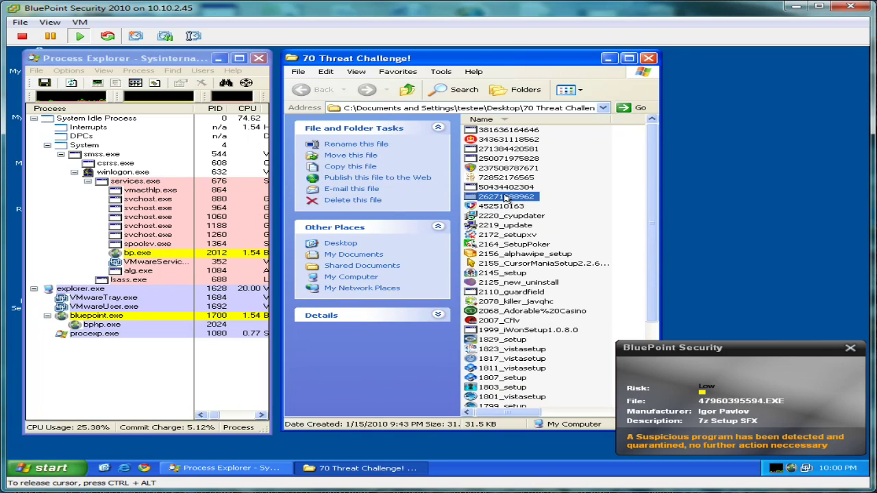
click(506, 188)
click(507, 178)
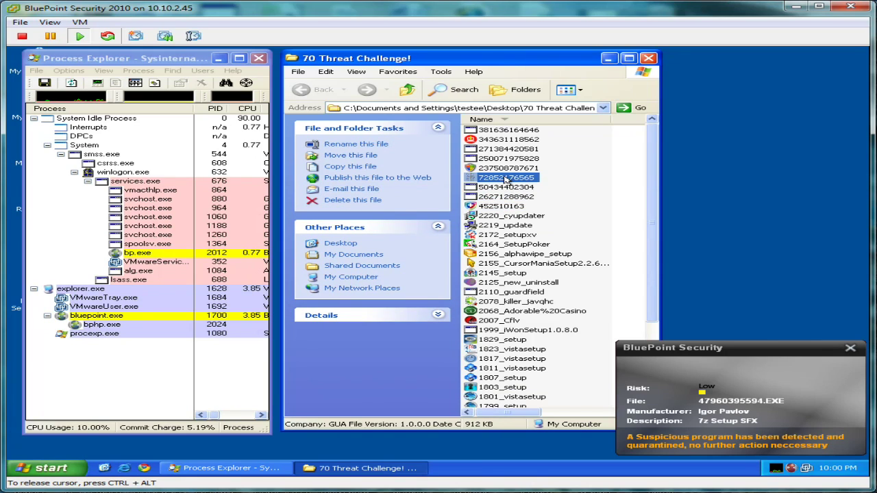
click(501, 159)
click(501, 147)
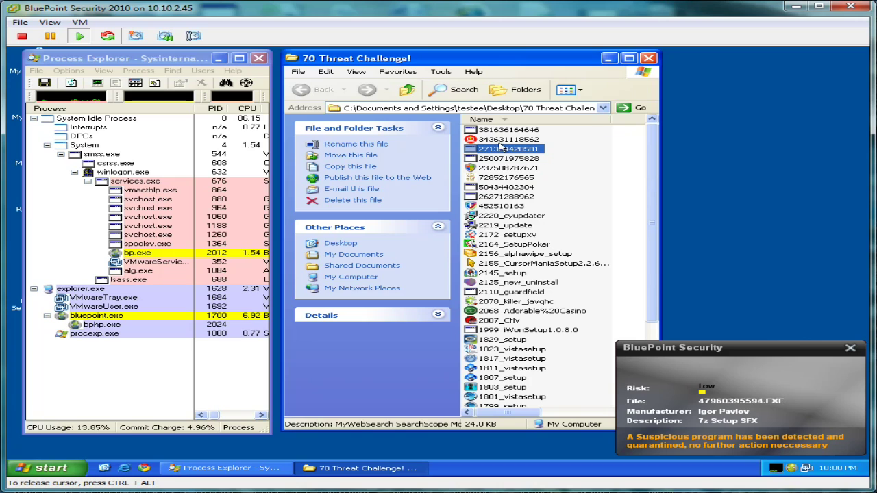
double_click(510, 273)
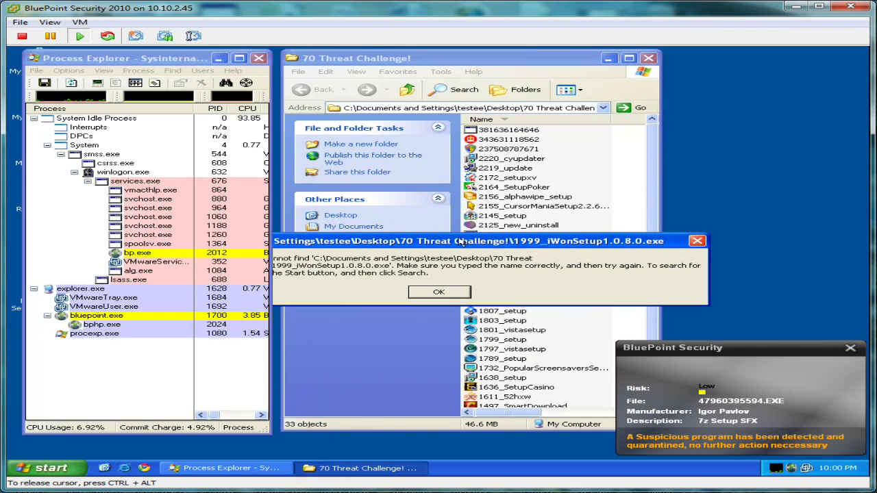
- Move the missing-file error for 1999_iWonSetup1.0.8.0 into full view, dismiss it and close the BluePoint Security alert
drag(421, 247, 558, 181)
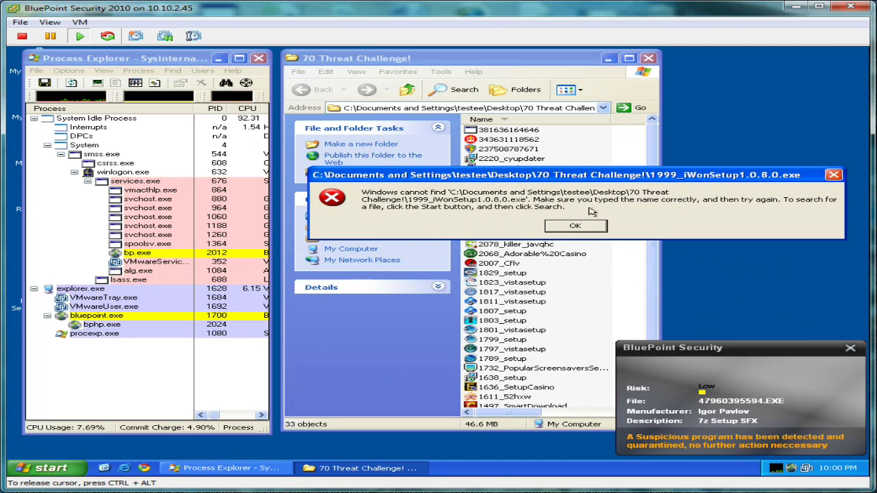
click(576, 226)
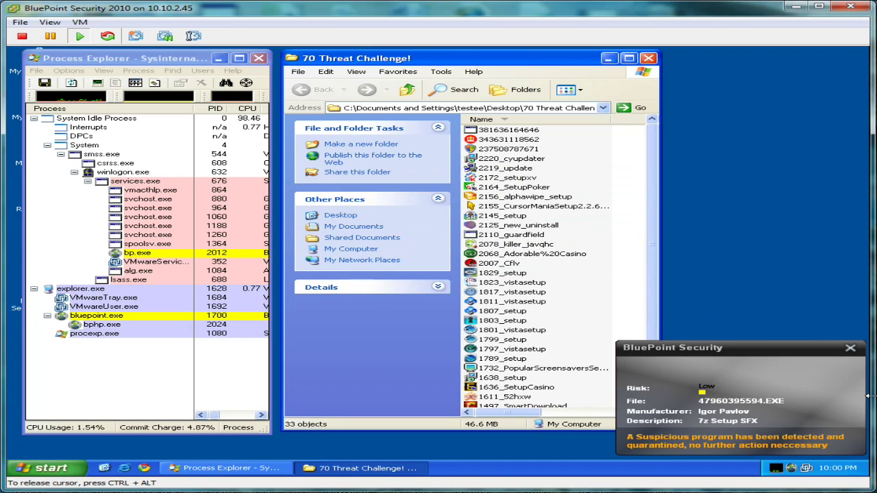
click(851, 353)
click(534, 235)
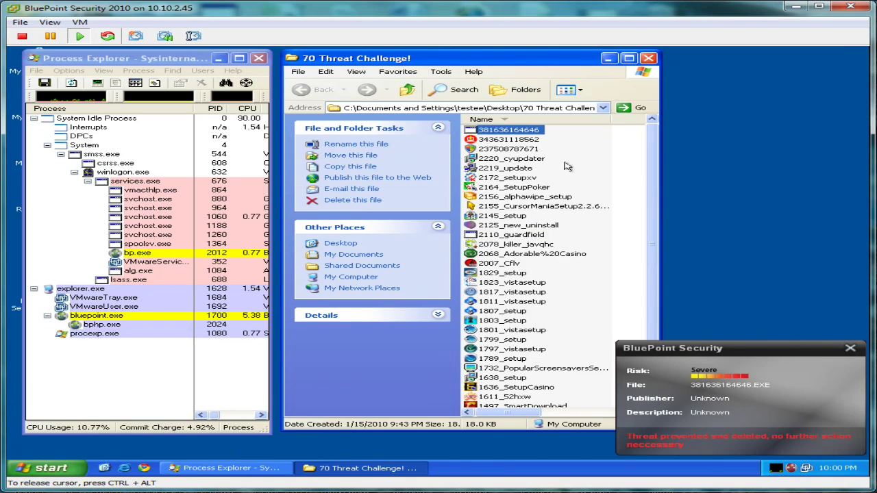
key(ctrl+a)
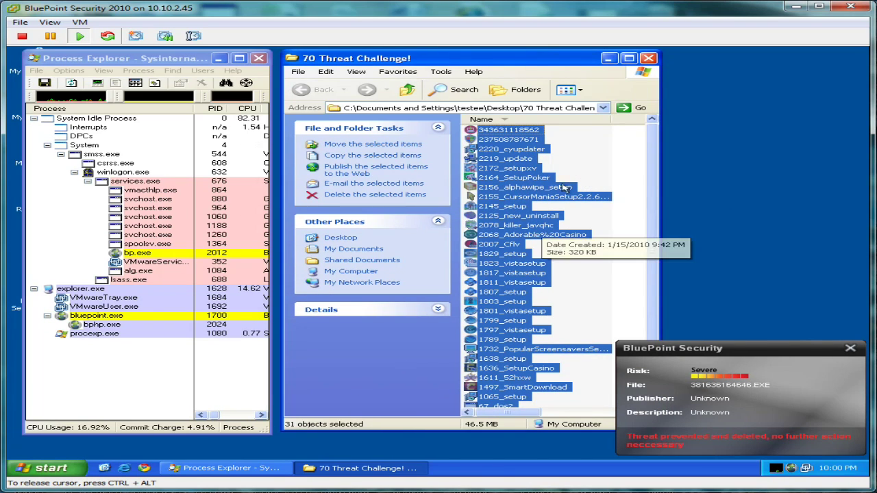
click(525, 131)
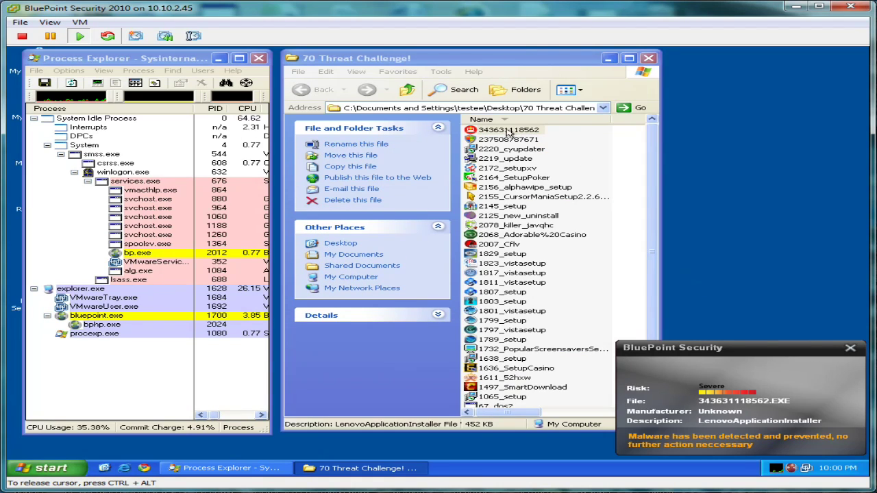
click(509, 139)
click(511, 151)
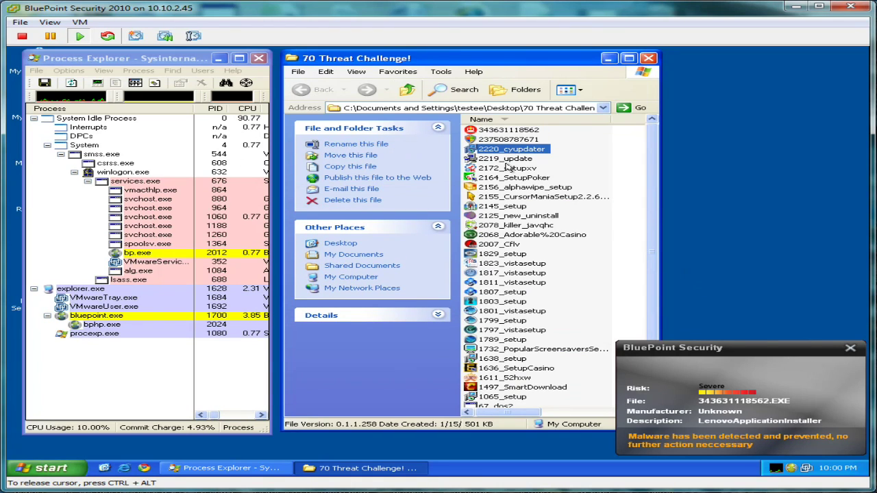
click(501, 159)
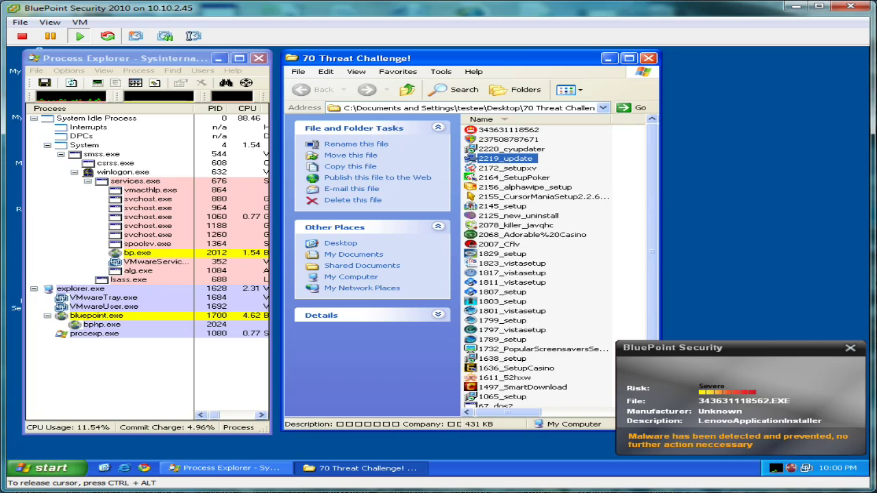
double_click(495, 169)
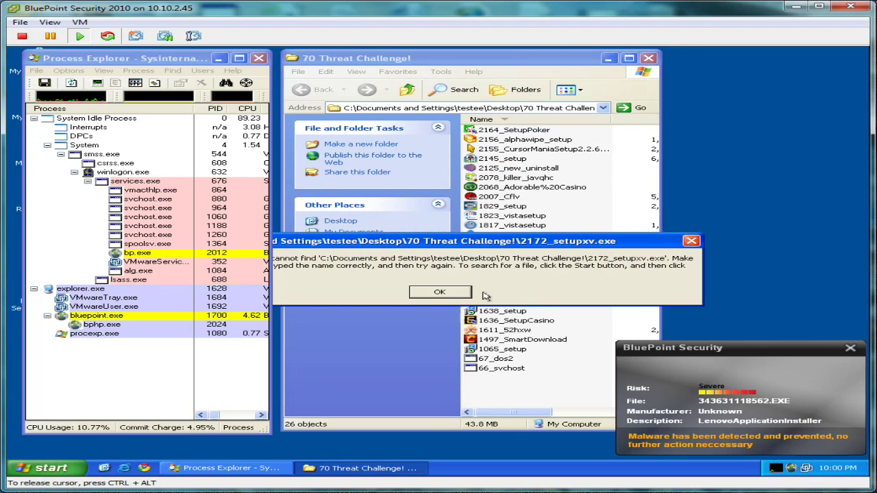
click(455, 293)
click(852, 349)
click(850, 351)
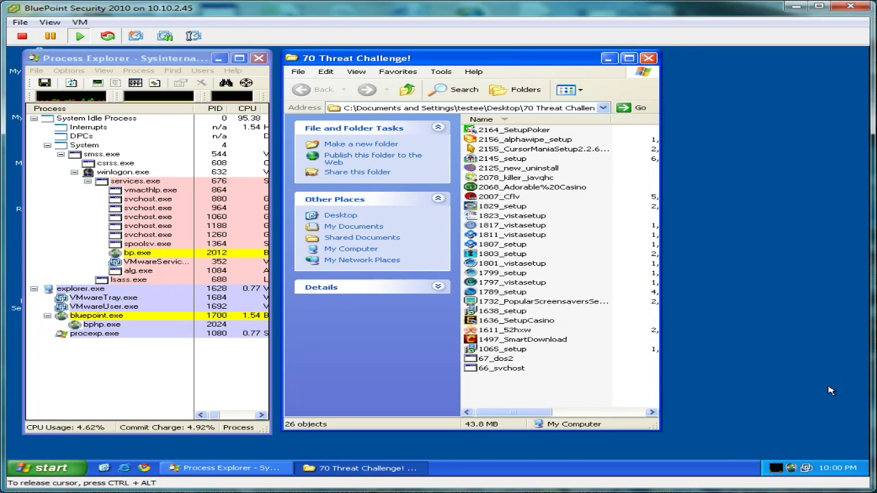
- Run threat samples 2164_SetupPoker, 2156_alphawipe_setup, 2155_CursorManiaSetup and 2068_Adorable%20Casino, dismissing the resulting errors
click(528, 139)
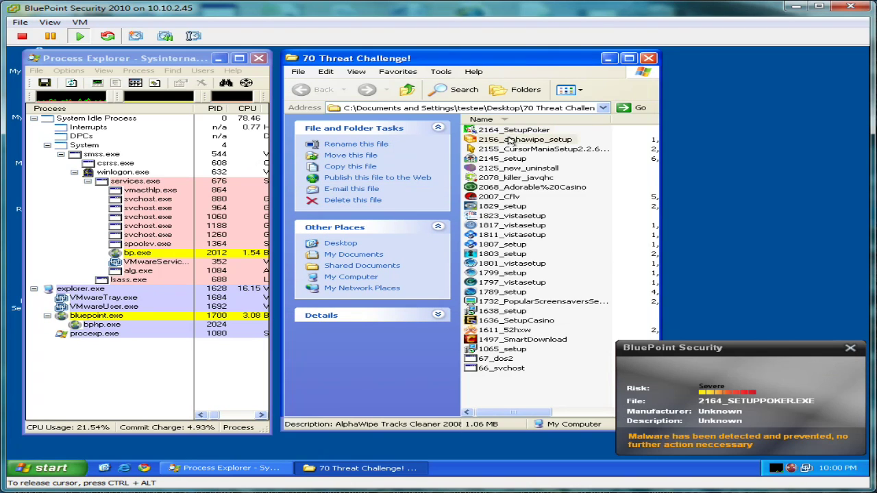
double_click(505, 139)
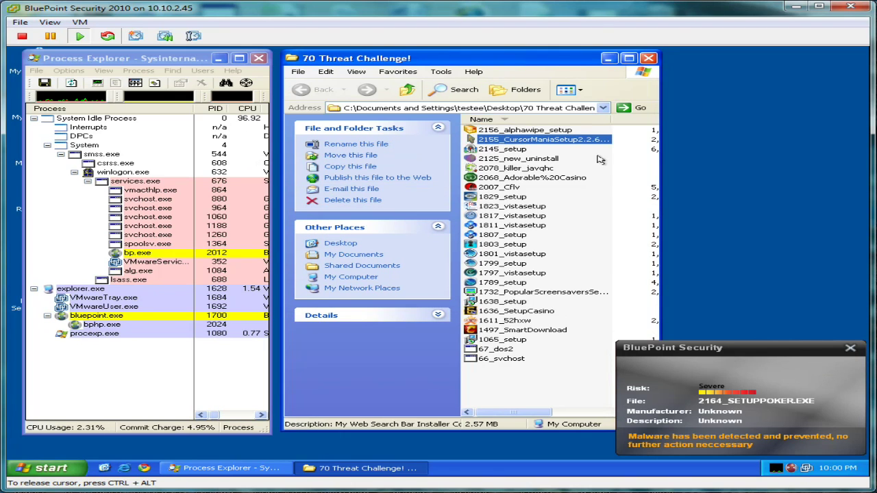
click(448, 299)
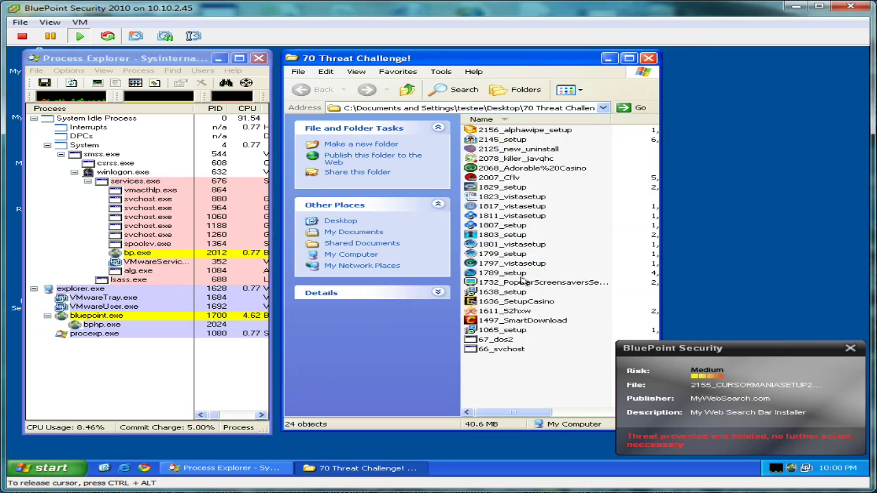
double_click(508, 169)
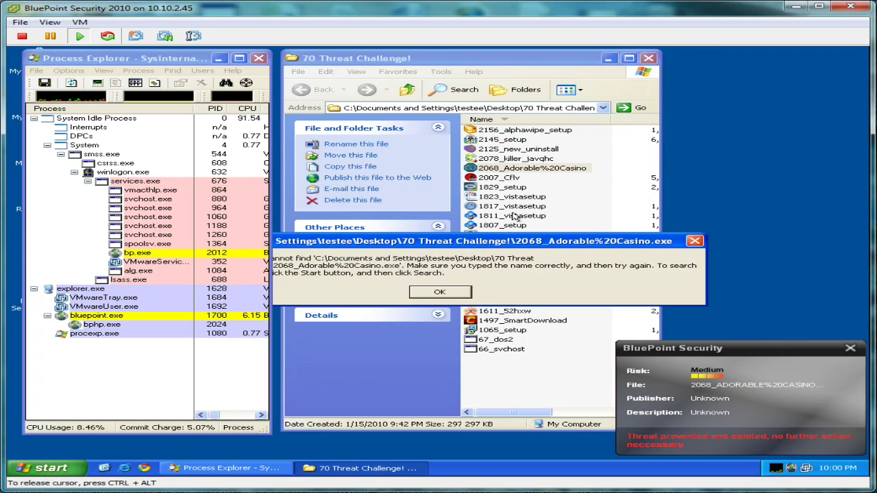
click(450, 293)
- Run threat sample 1817_vistasetup, and close its missing-file error and the BluePoint Security alert
double_click(508, 198)
double_click(509, 197)
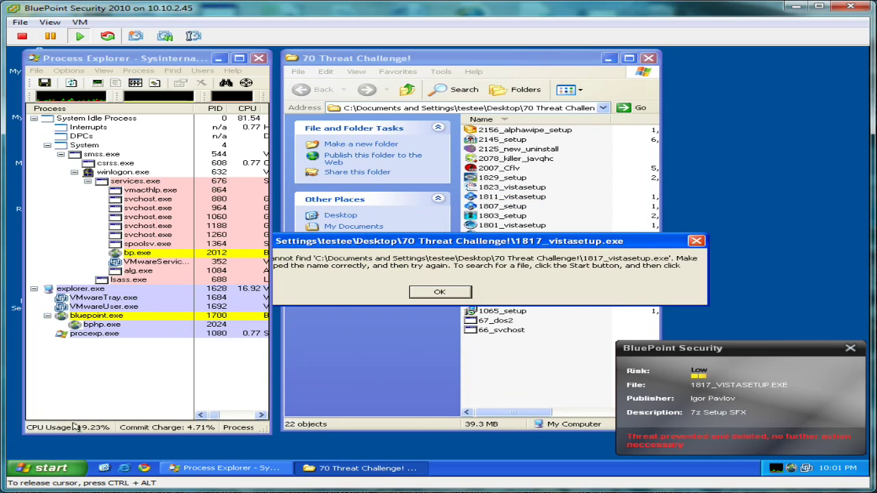
click(452, 292)
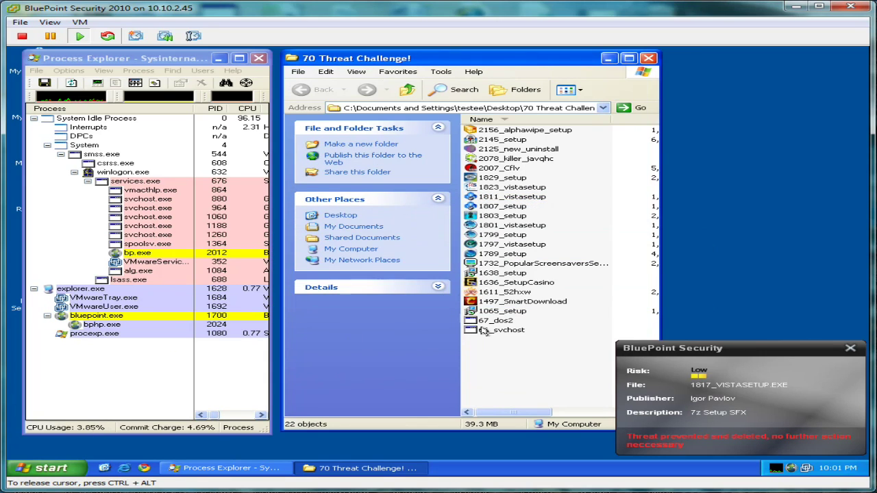
click(850, 351)
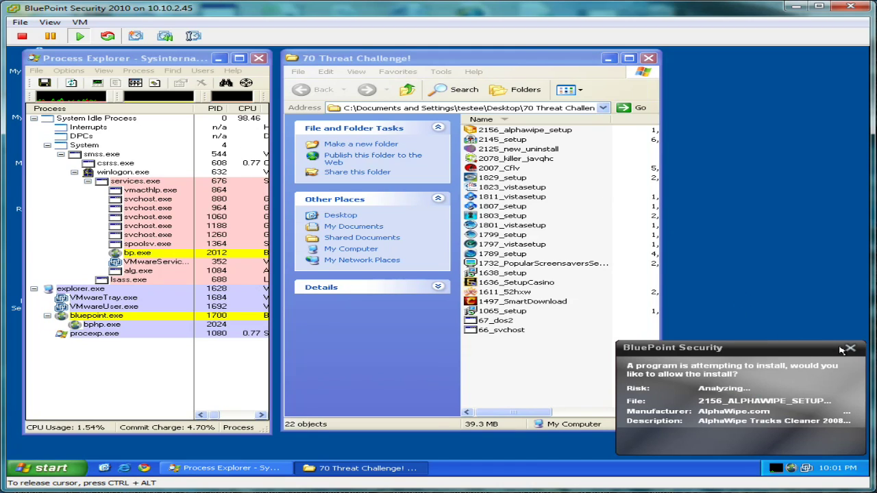
- Run threat sample 2078_killer_javqhc and close the BluePoint Security alerts
double_click(516, 158)
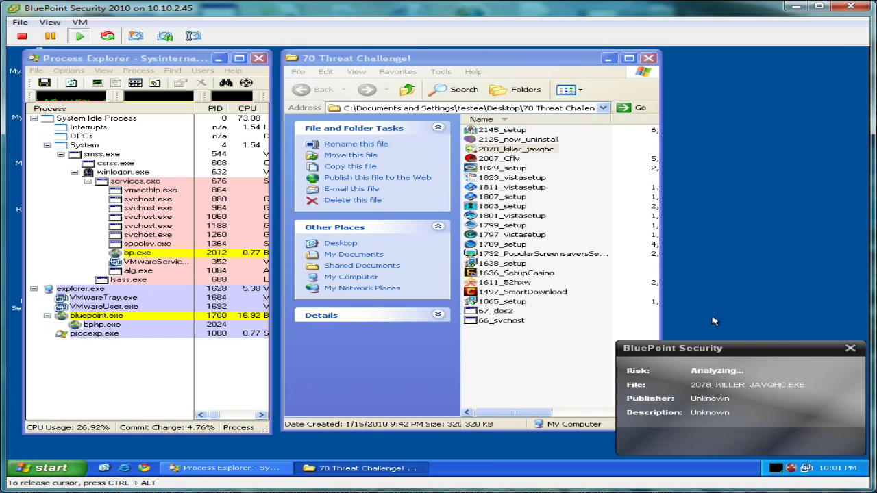
click(850, 350)
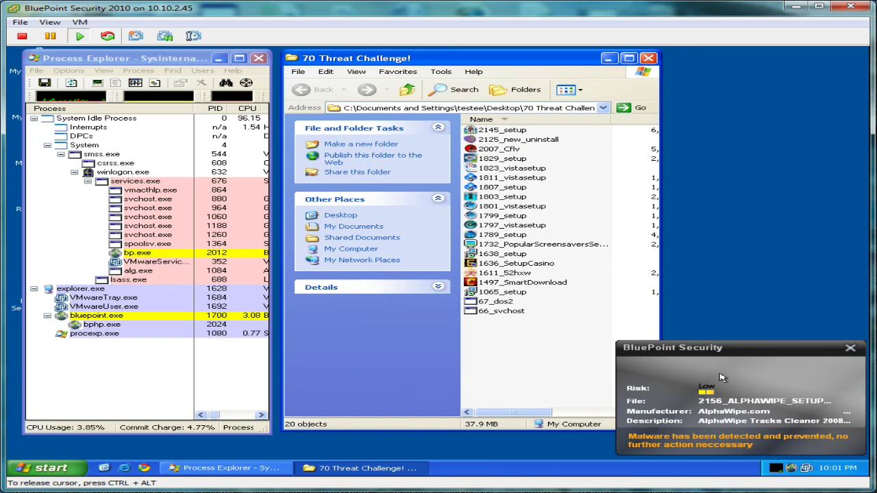
click(850, 348)
- Run threat samples 1065_setup, 67_dos2, 66_svchost and 1497_SmartDownload, dismissing the resulting error
click(504, 294)
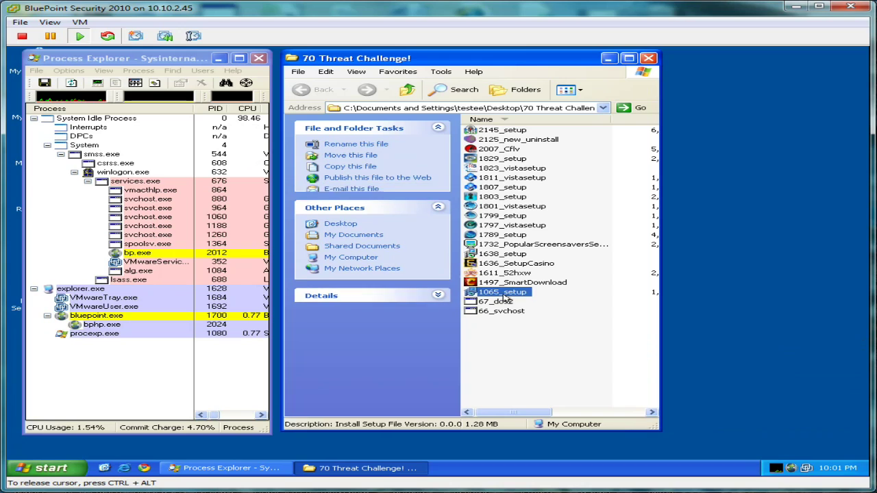
double_click(499, 303)
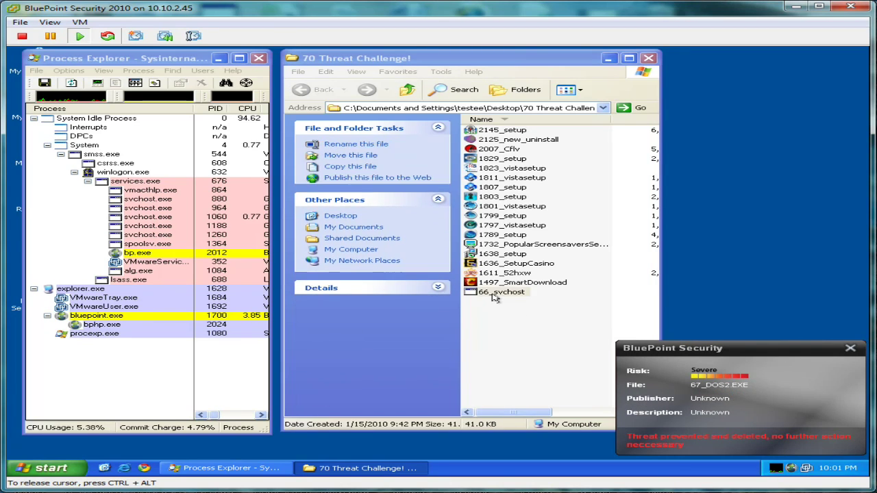
click(494, 295)
double_click(501, 282)
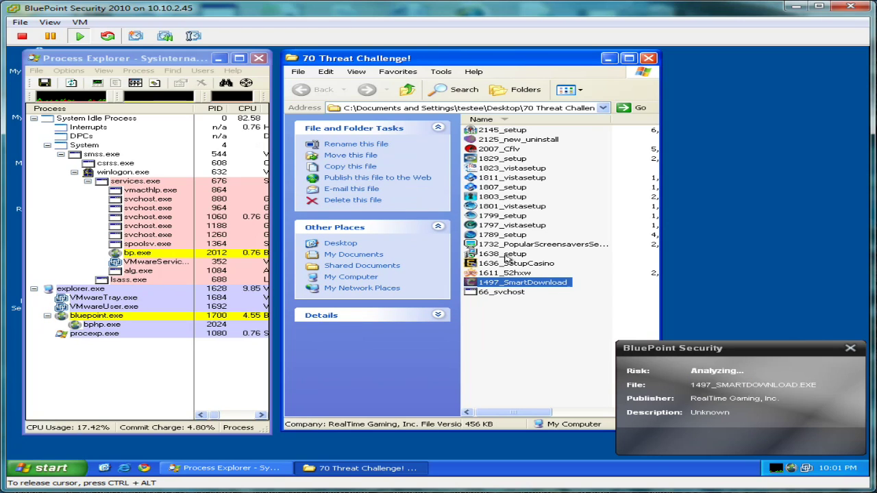
click(439, 292)
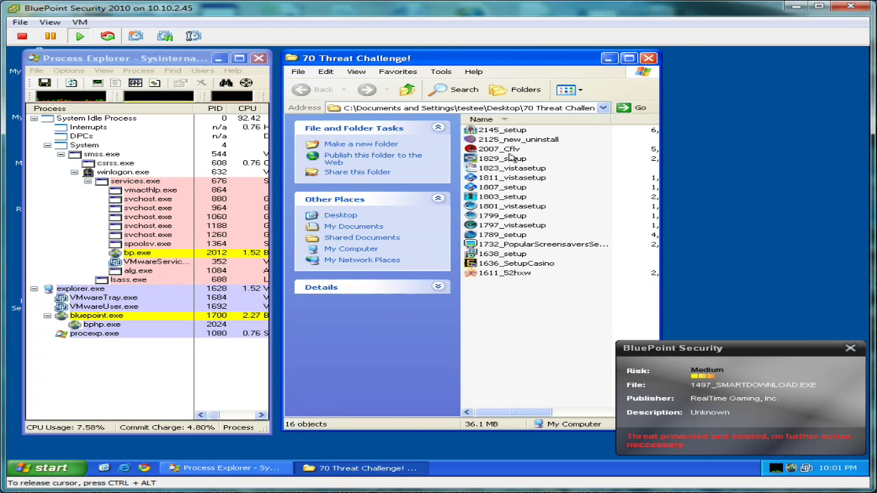
- Run threat samples 2145_setup, 2125_new_uninstall, 2007_Cflv and 1829_setup, closing the BluePoint Security alert in between
click(509, 131)
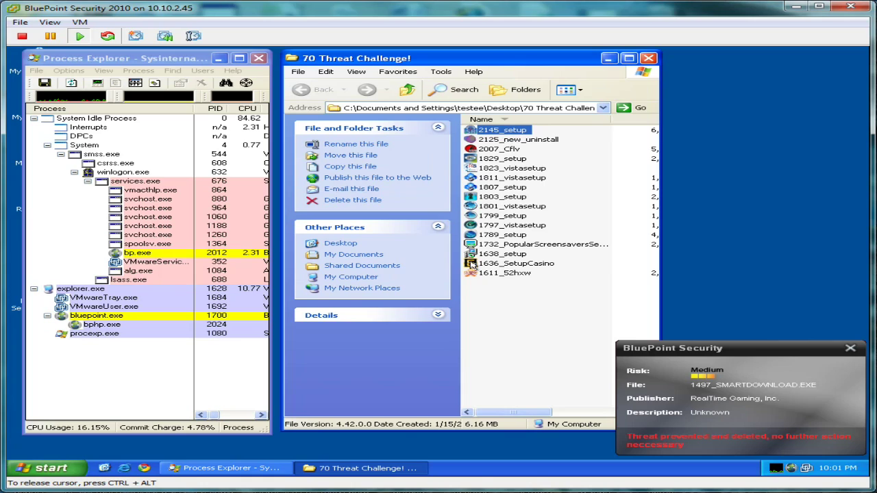
click(850, 348)
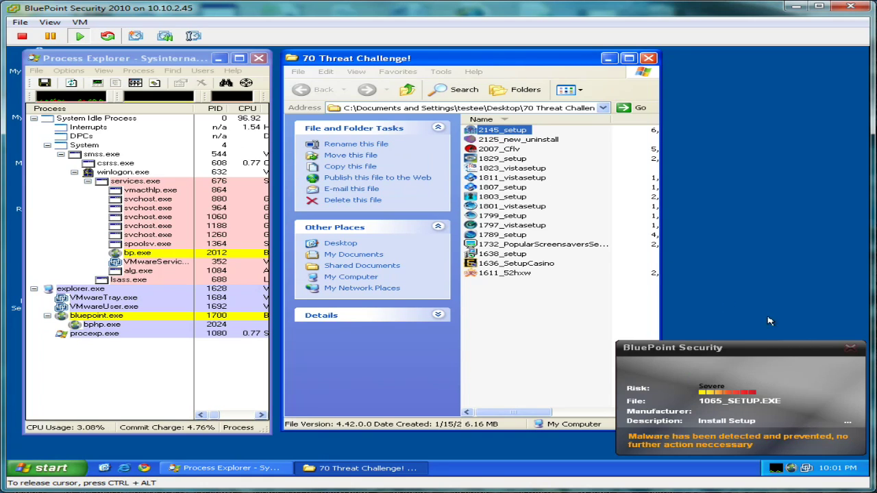
click(487, 139)
click(490, 149)
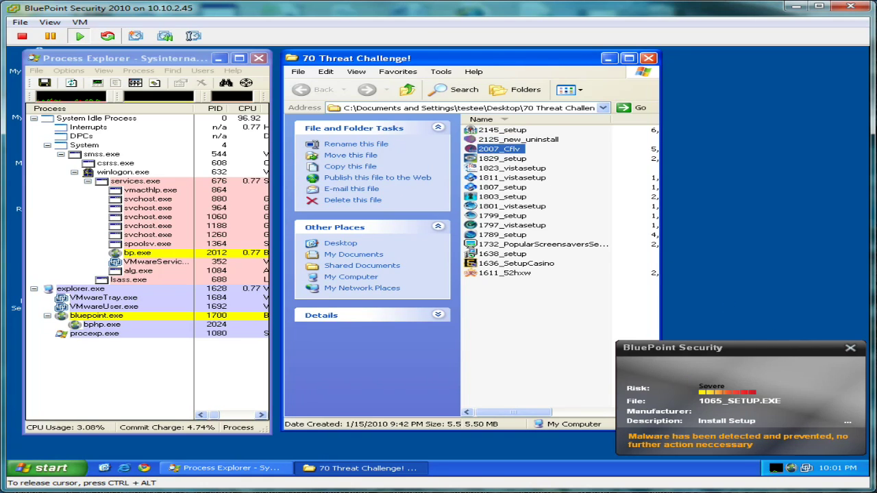
click(501, 158)
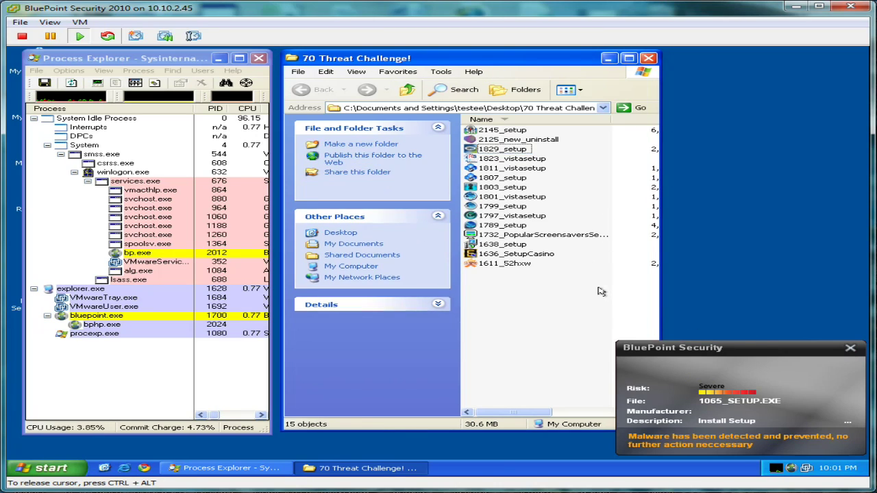
- Select all remaining samples, clear the selection, and run 1636_SetupCasino and 1638_setup
key(ctrl+a)
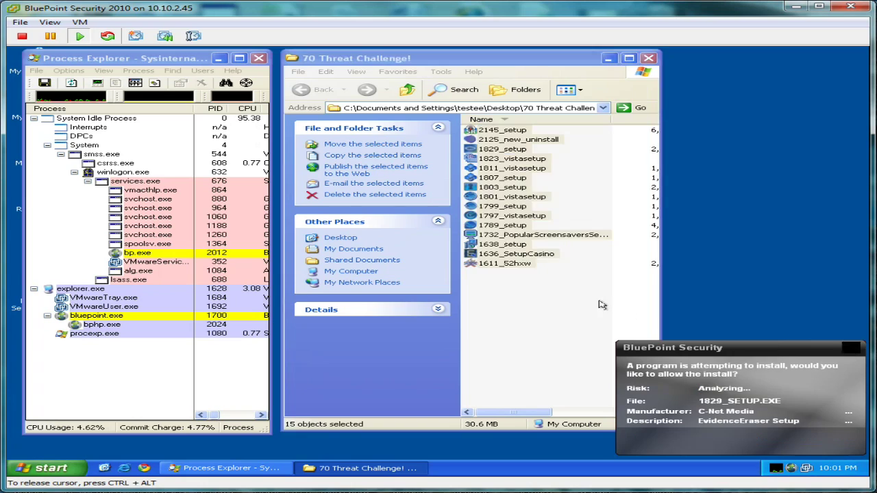
click(595, 299)
click(498, 256)
double_click(500, 245)
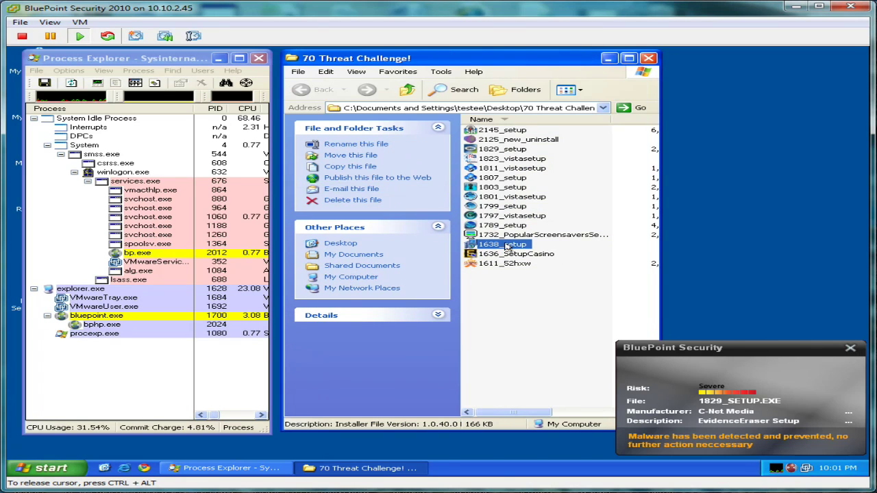
- Dismiss the open error, run threat samples 1811_vistasetup, 2145_setup and 2125_new_uninstall, and close the BluePoint Security alerts
click(442, 290)
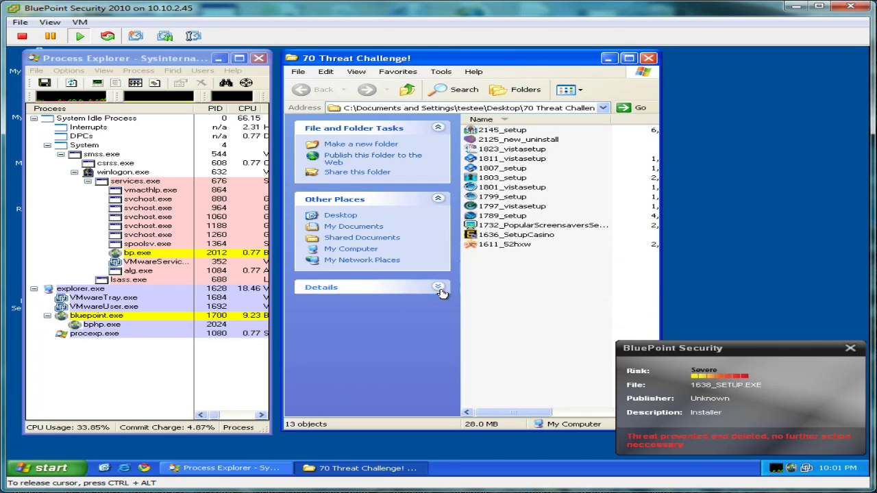
double_click(481, 160)
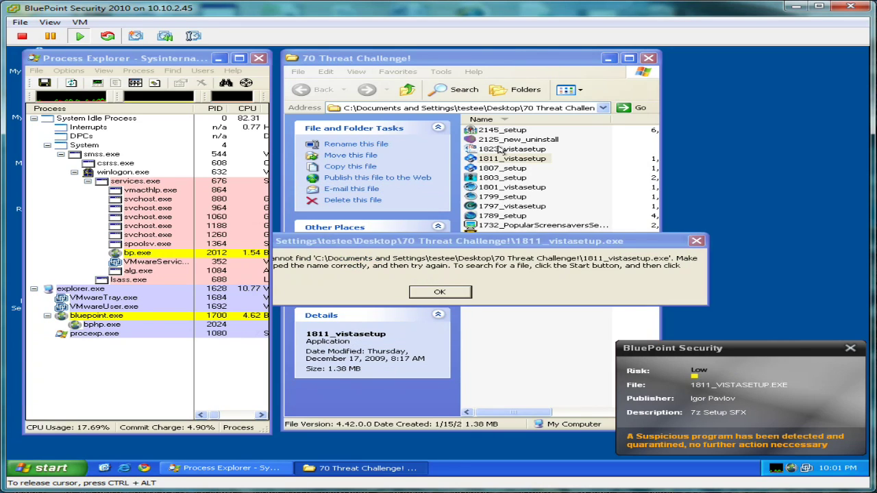
click(439, 291)
click(514, 129)
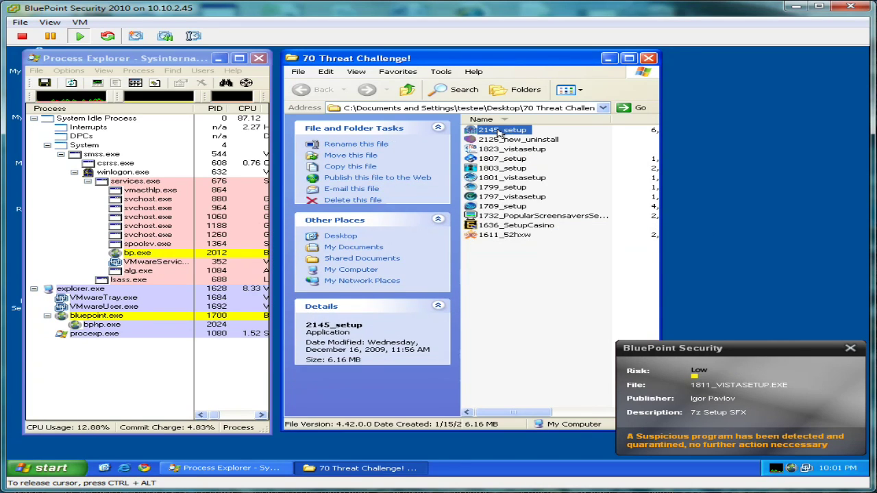
click(525, 140)
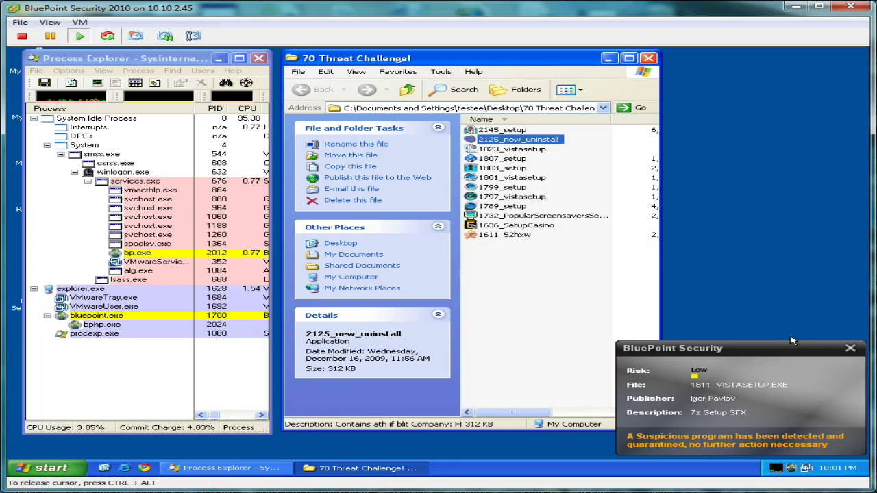
click(852, 349)
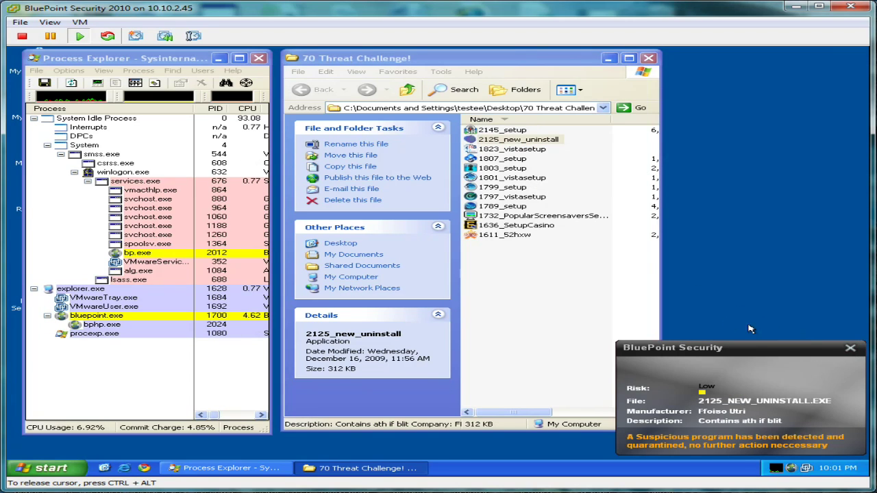
click(850, 348)
- Run threat samples 1807_setup, 1732_PopularScreensavers and 1611_52hxw, dismissing the file errors
double_click(513, 149)
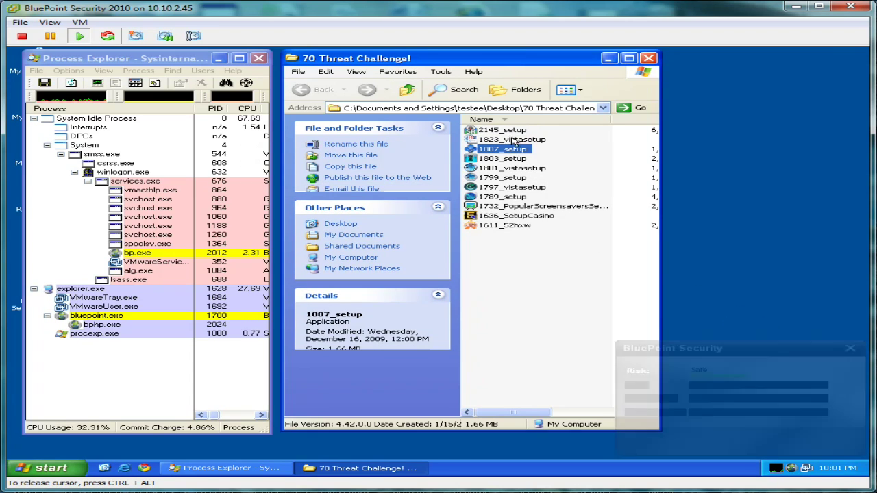
key(Return)
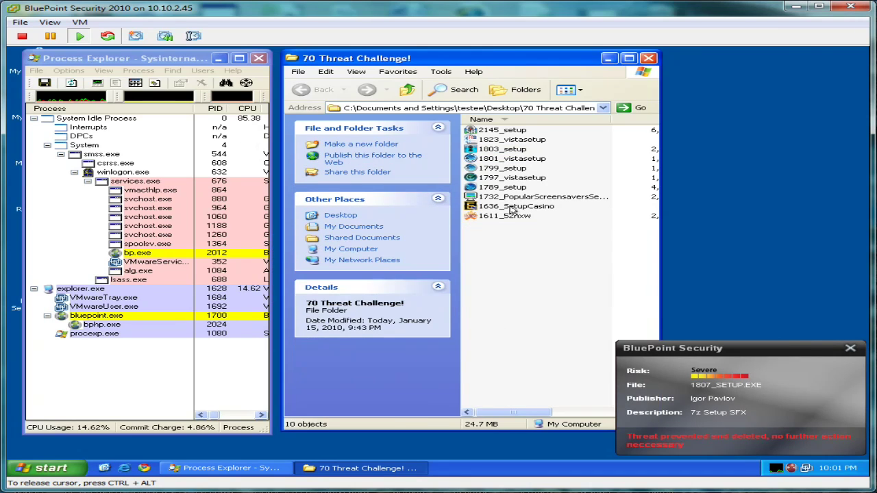
click(506, 198)
double_click(504, 199)
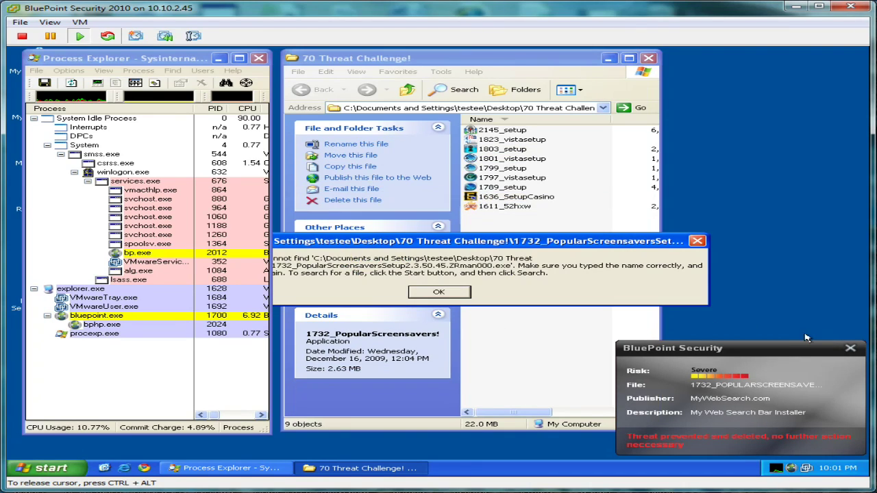
click(460, 290)
double_click(489, 205)
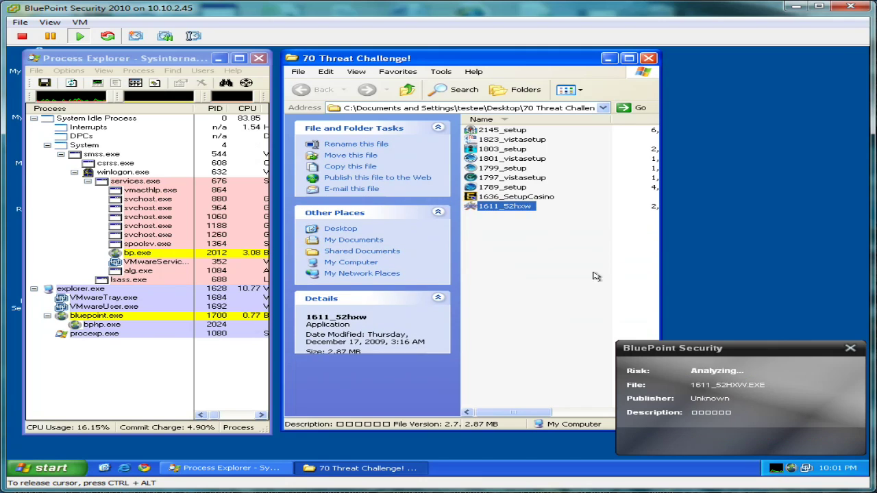
click(455, 289)
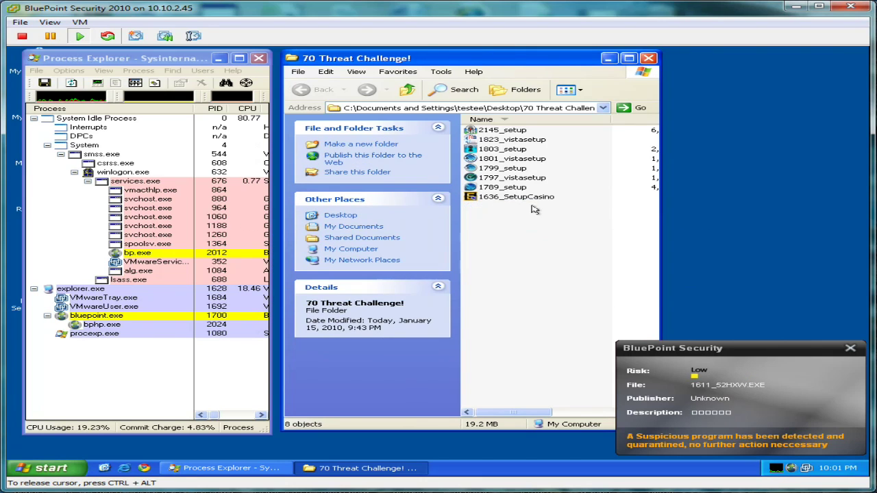
- Run threat samples 1636_SetupCasino, 1789_setup and 1797_vistasetup, clearing the alert and errors in between
click(517, 198)
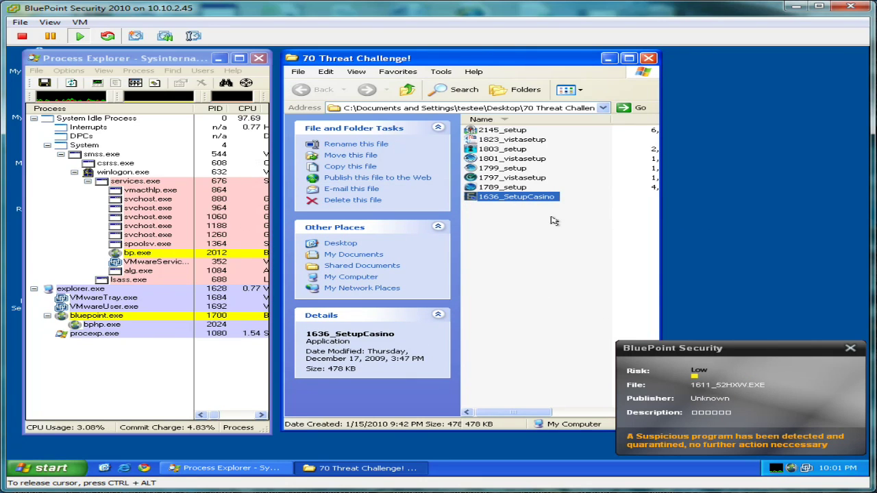
click(850, 348)
click(489, 188)
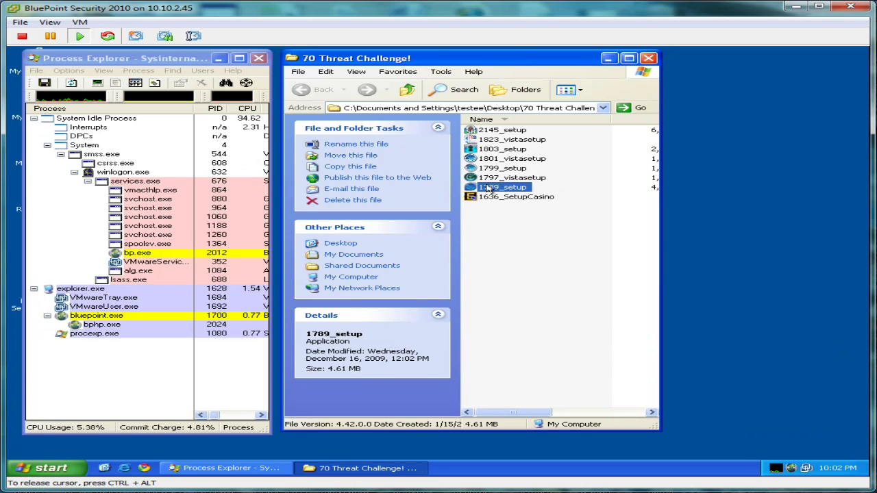
key(Return)
double_click(506, 179)
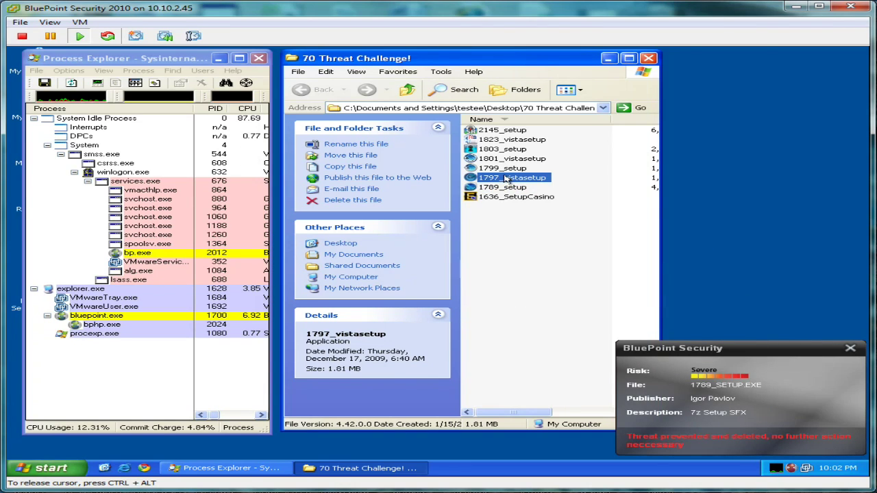
key(Return)
- Run threat samples 1803_setup, 1823_vistasetup and 1799_setup, dismissing the resulting errors
double_click(504, 151)
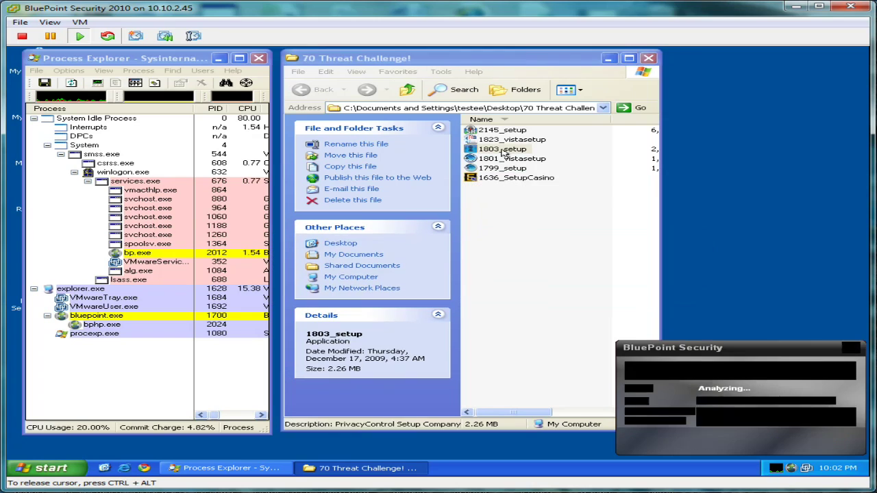
click(506, 142)
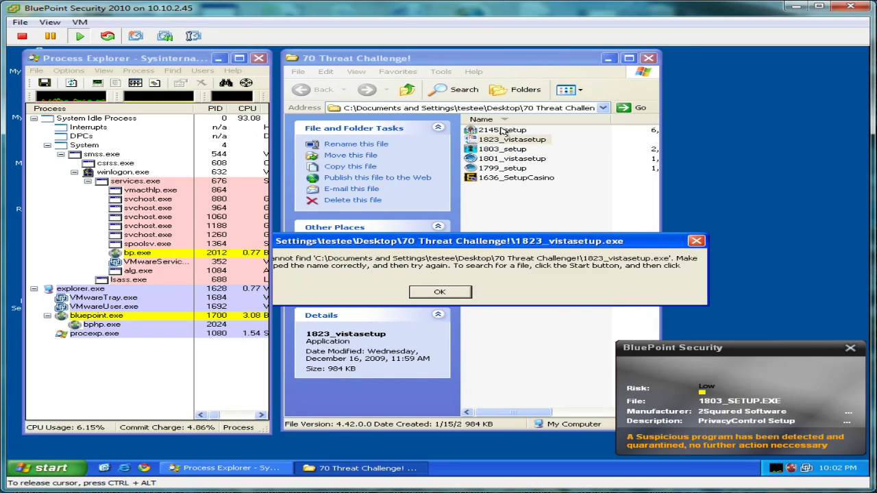
key(Return)
double_click(512, 150)
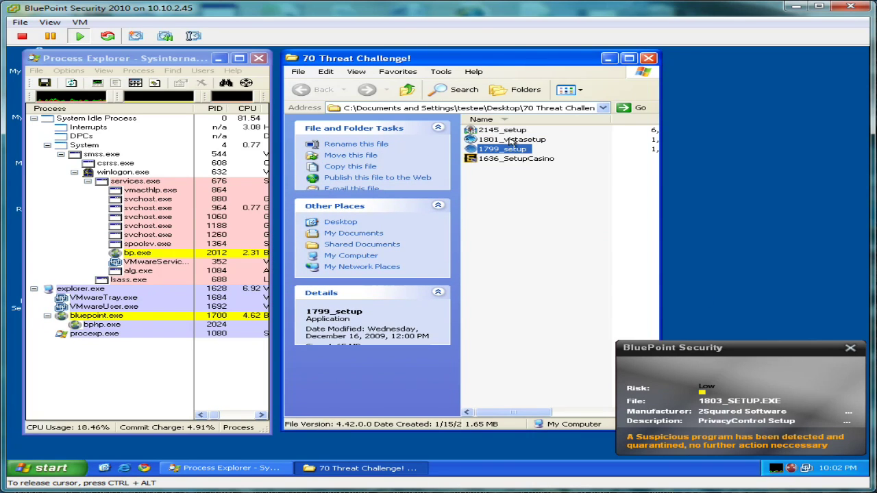
key(Return)
key(Return)
- Run threat samples 1801_vistasetup and 2145_setup and close the BluePoint Security alerts
click(508, 139)
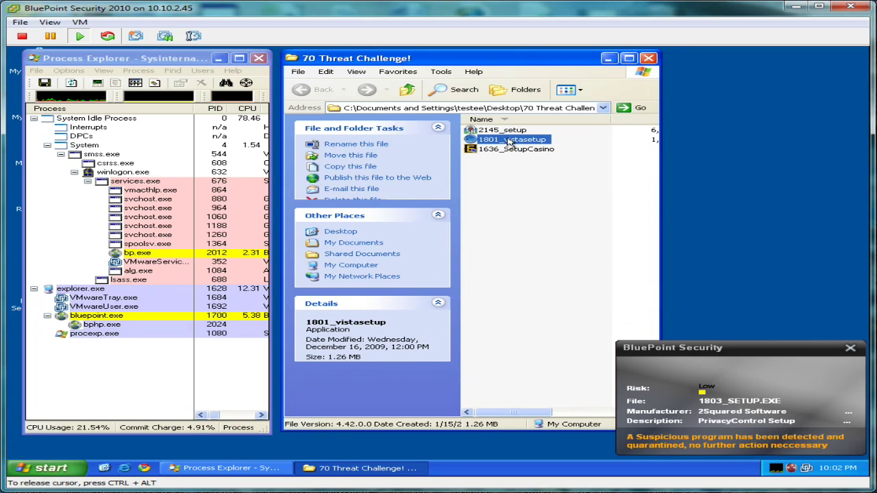
key(Return)
key(Return)
click(505, 130)
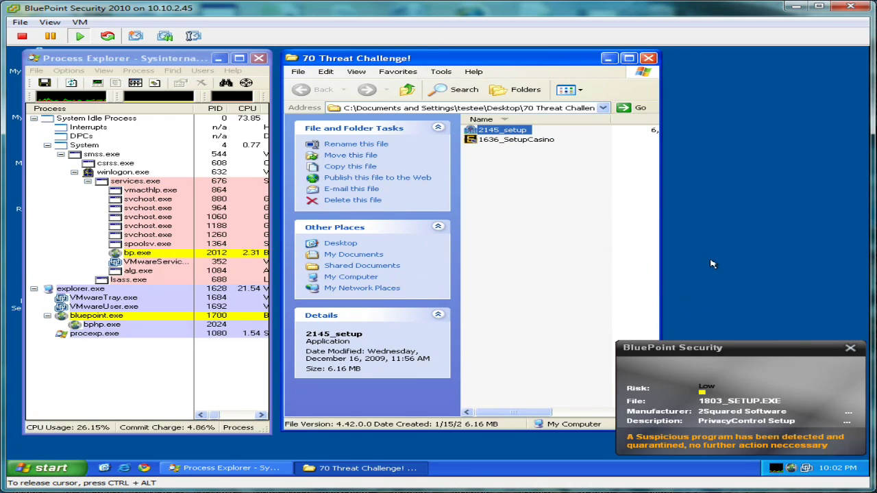
click(852, 349)
click(848, 351)
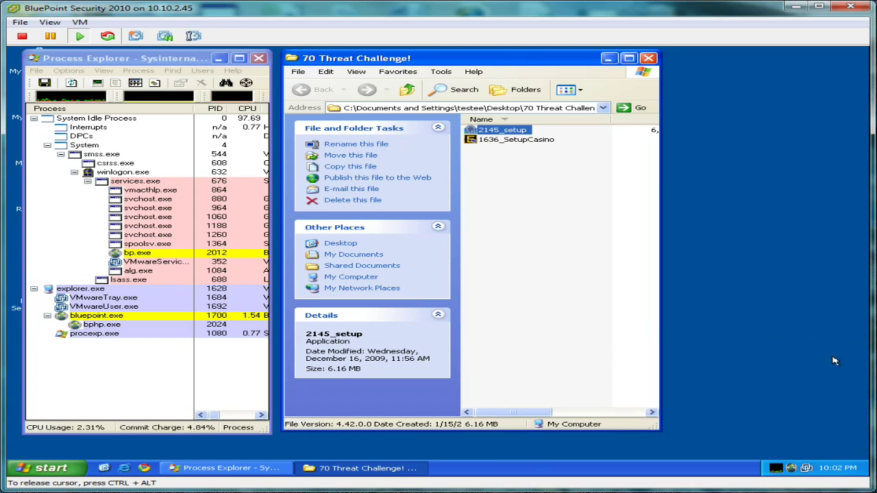
- Run the last two threat samples, 1636_SetupCasino and 2145_setup, and close their BluePoint Security alerts
double_click(502, 139)
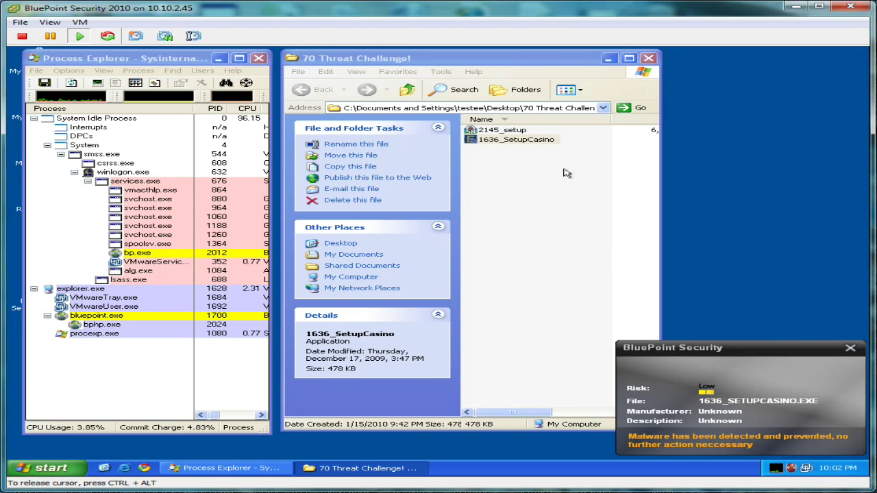
click(509, 134)
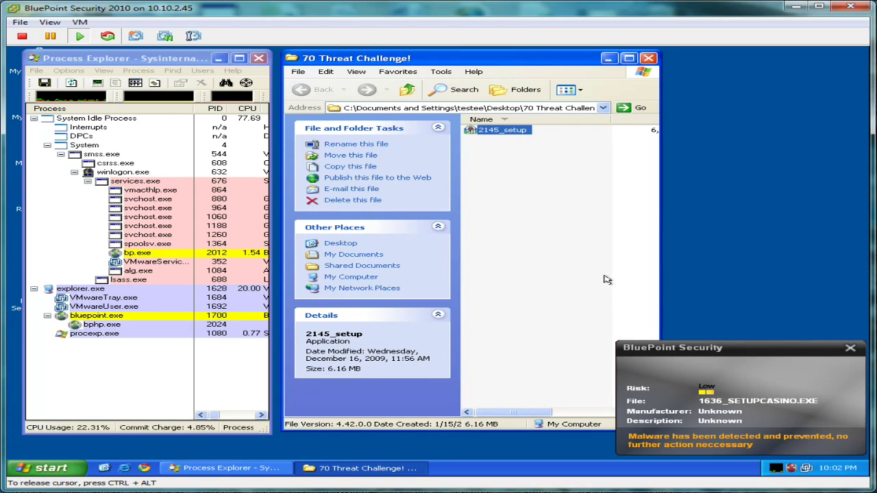
click(849, 354)
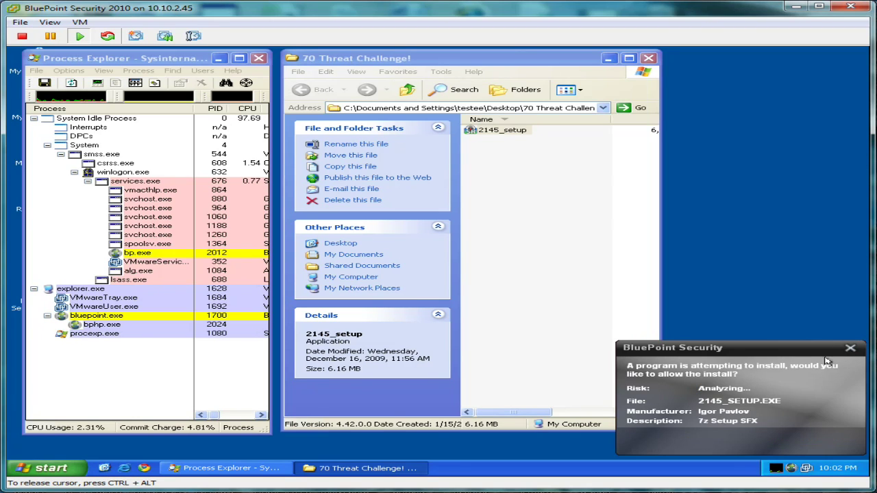
click(852, 350)
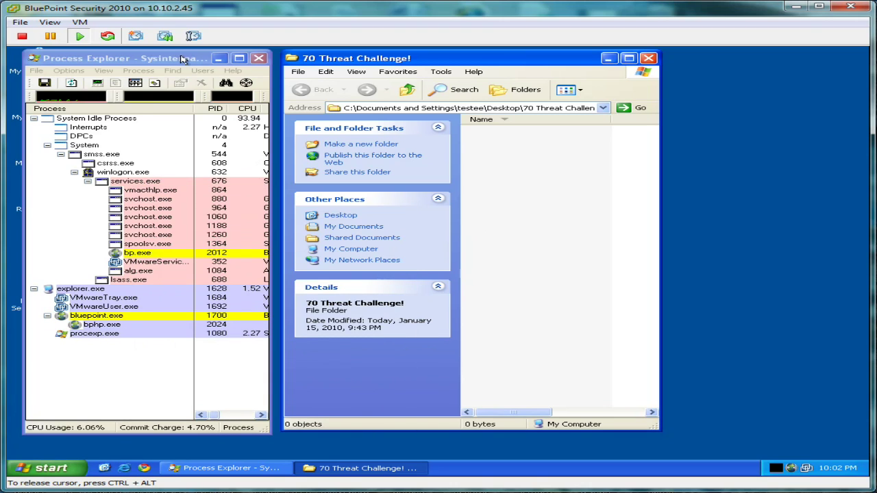
- Check the running processes in Process Explorer and the contents of the 70 Threat Challenge! folder
mouse_move(183, 61)
mouse_down()
mouse_move(411, 67)
mouse_move(185, 62)
mouse_up()
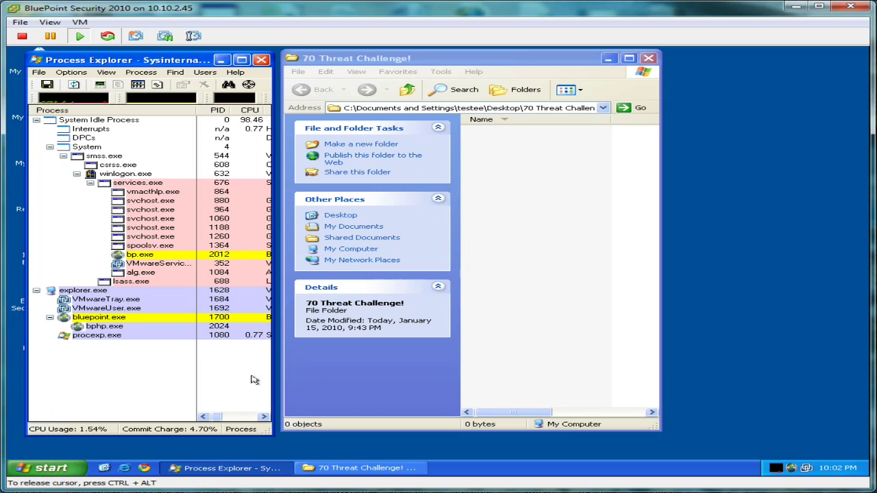
click(541, 181)
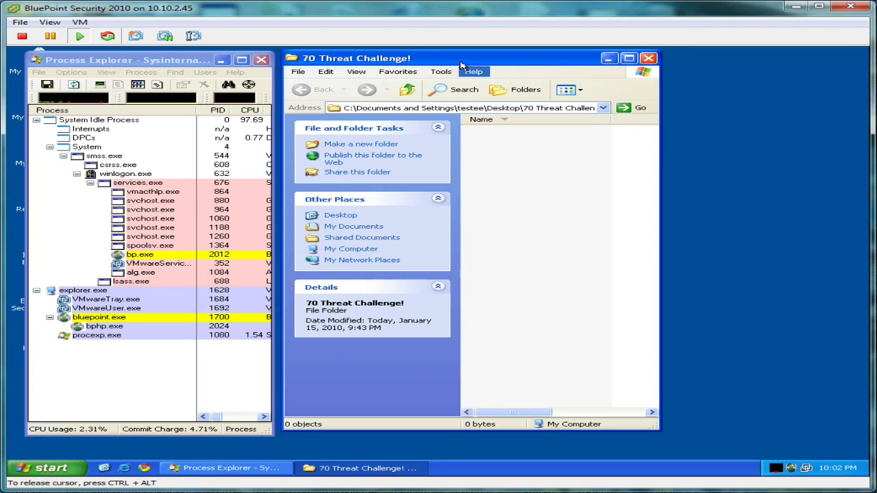
mouse_move(458, 59)
mouse_down()
mouse_move(473, 58)
mouse_move(458, 59)
mouse_up()
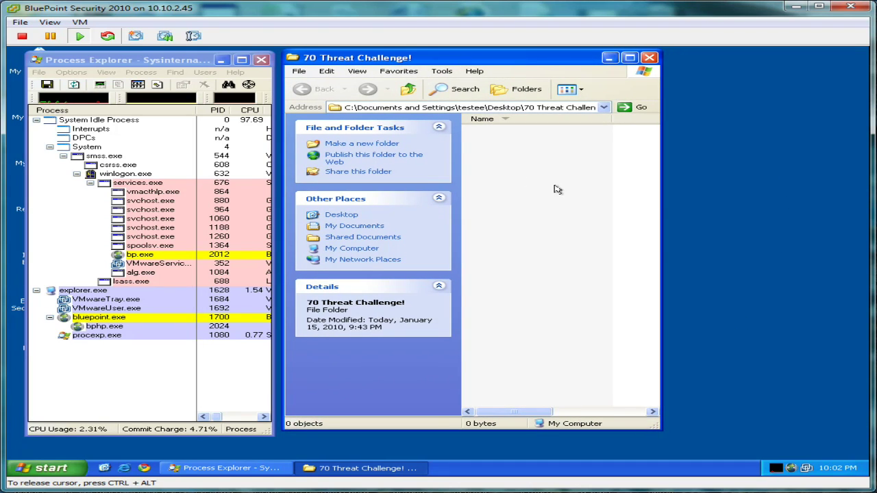
- Open the BluePoint Security 2010 main window and minimize Process Explorer and the 70 Threat Challenge! folder
double_click(791, 468)
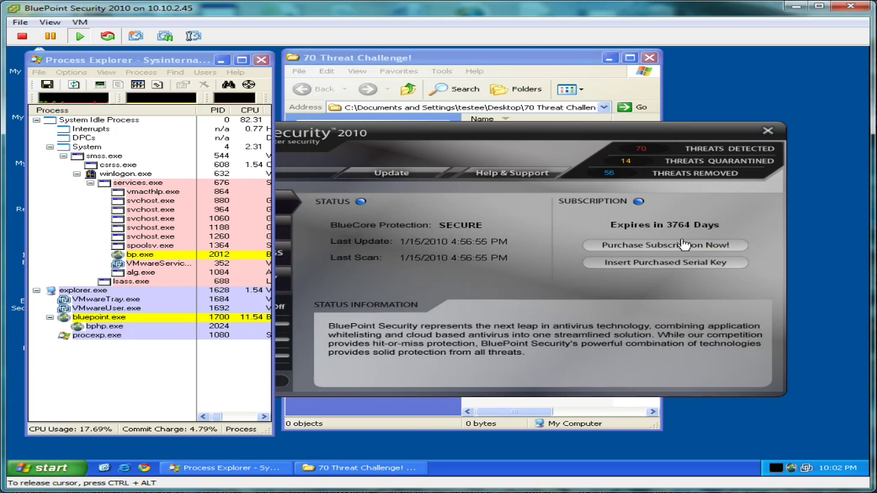
click(220, 59)
click(610, 59)
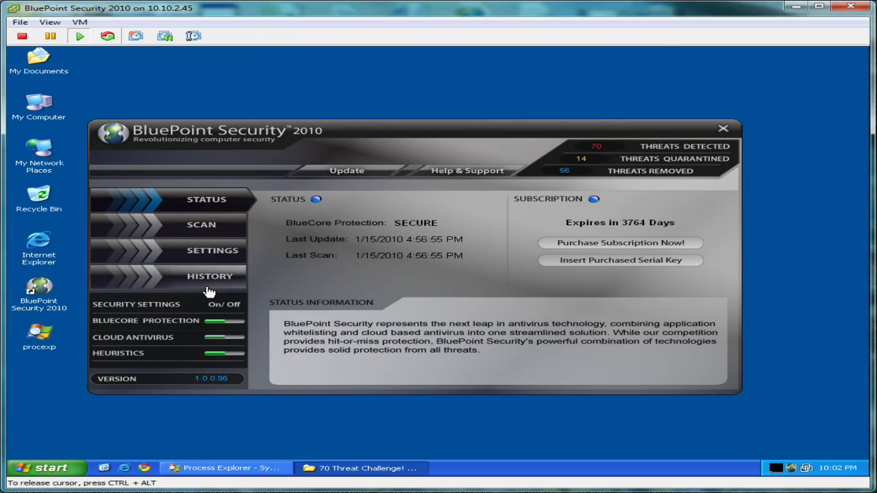
- Review the BluePoint Security threat history, checking the detected threats sorted by rating and the quarantined files
click(233, 281)
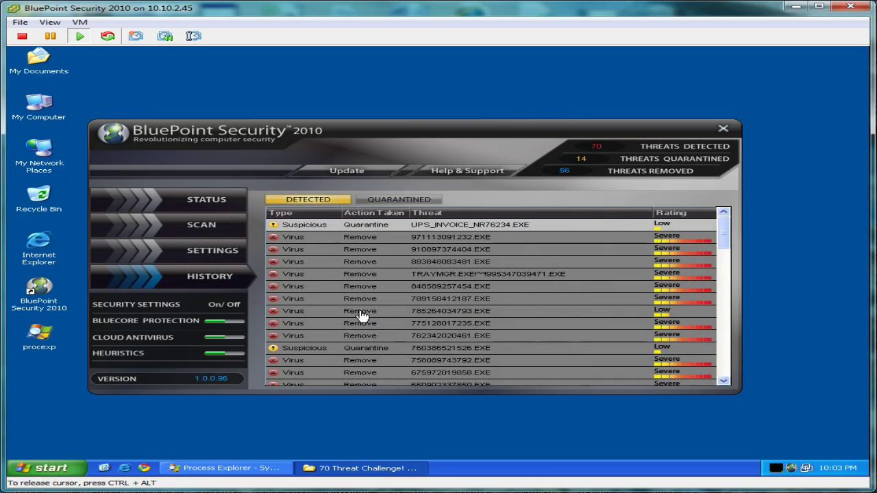
click(651, 216)
scroll(618, 268, down, 15)
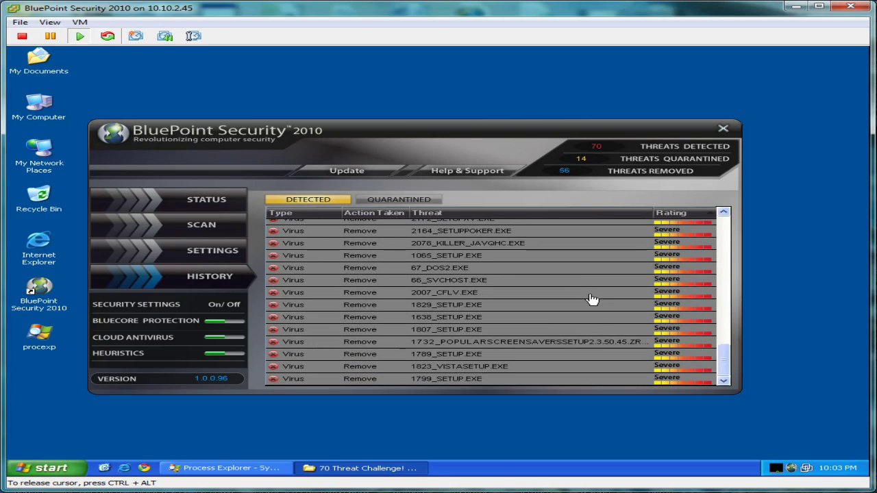
scroll(593, 300, up, 10)
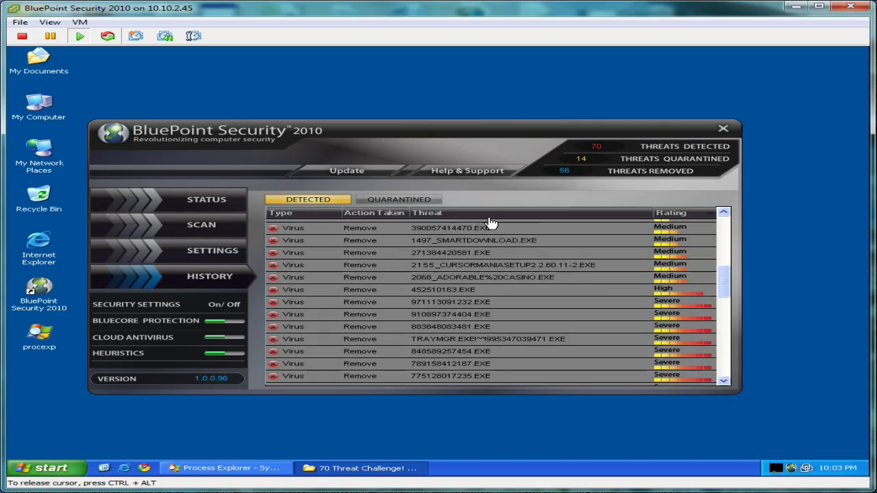
click(399, 200)
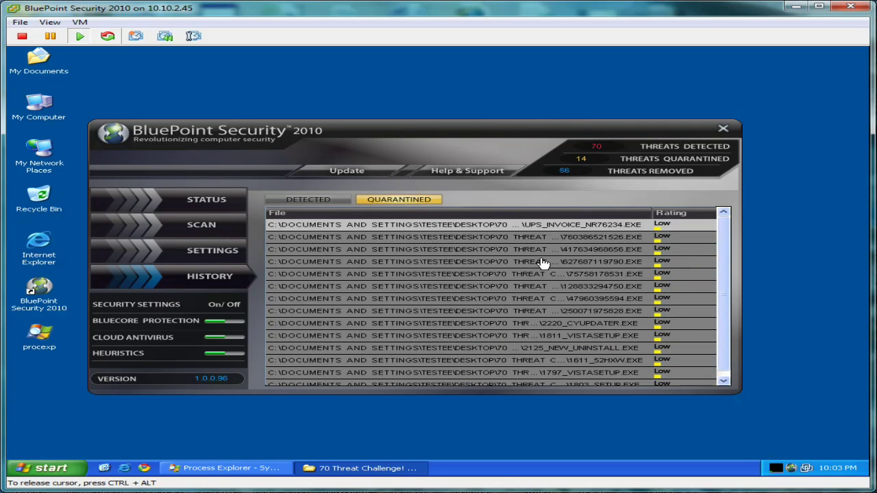
mouse_move(727, 252)
mouse_down()
mouse_move(728, 279)
mouse_move(723, 252)
mouse_up()
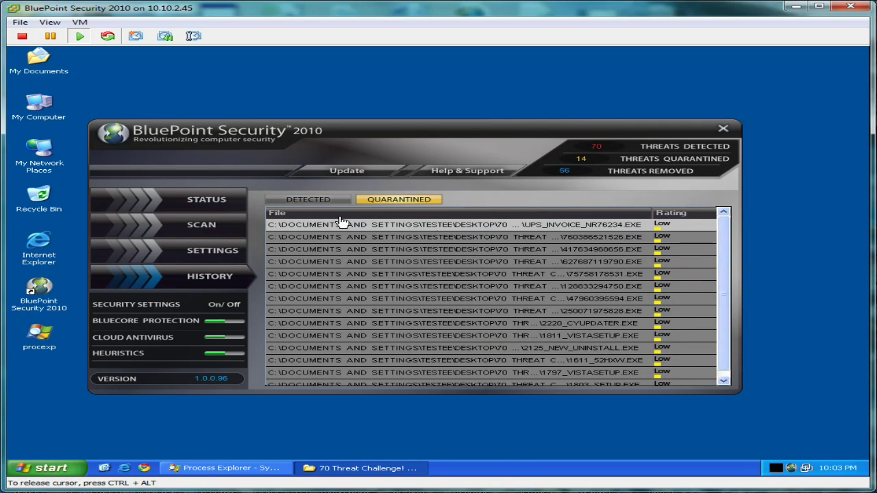